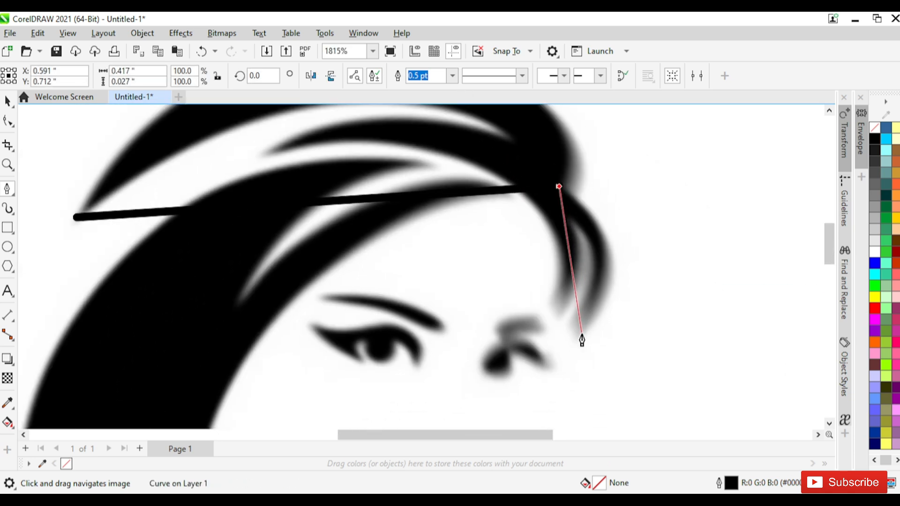
Extend the pen outline to the lower tip of the right forehead strand and give it a red 0.5 pt outline.
left_click(582, 337)
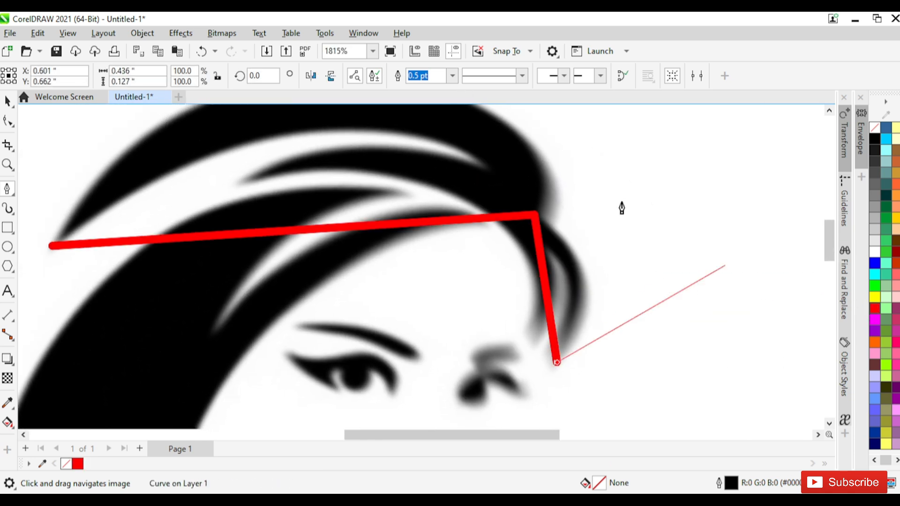
left_click(452, 75)
left_click(427, 115)
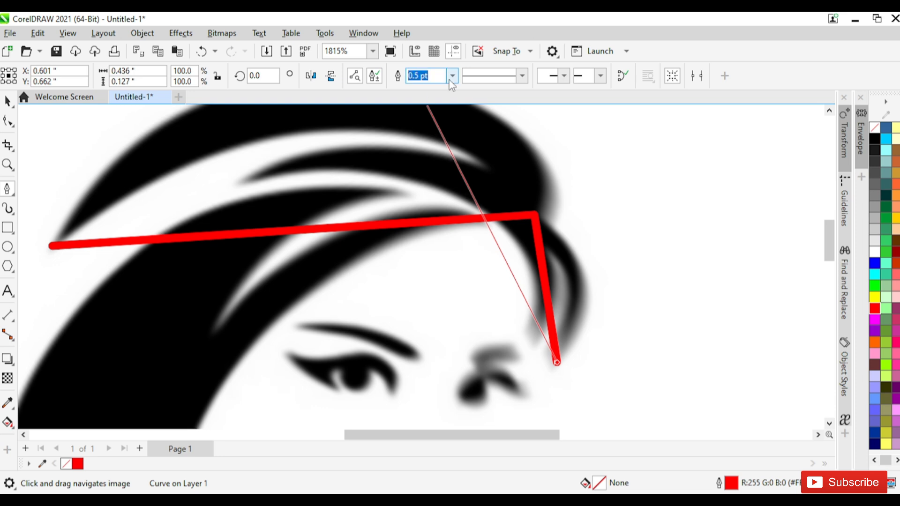
left_click(452, 77)
left_click(443, 103)
scroll(523, 260, "up", 1)
left_click(451, 77)
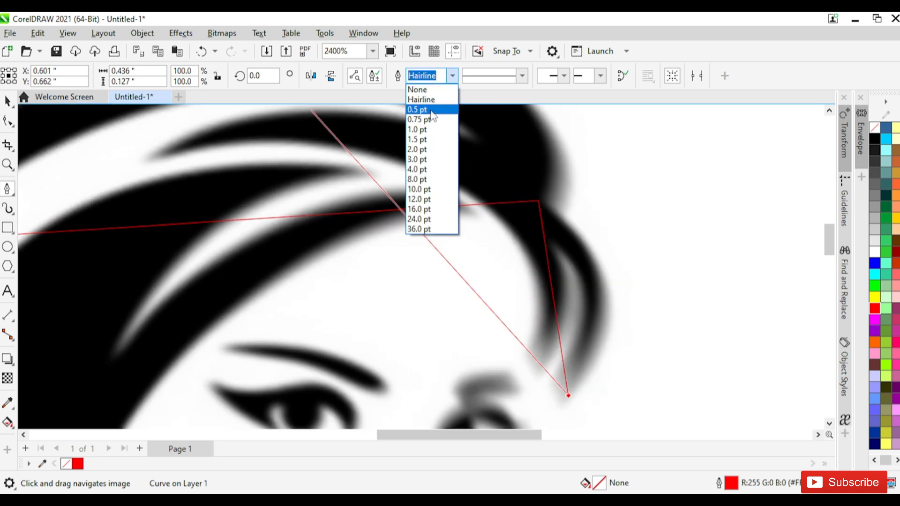
left_click(427, 108)
scroll(498, 221, "up", 1)
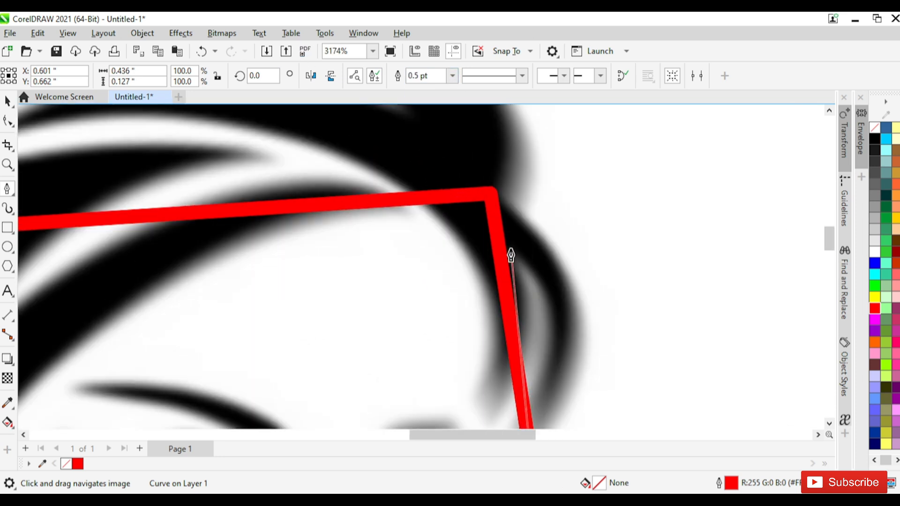
Continue the outline with corners at the gap between the forehead strands and at the inner strand's lower tip.
left_click(511, 249)
left_click_drag(501, 292, 504, 257)
left_click(496, 379)
scroll(496, 378, "down", 3)
left_click_drag(475, 322, 660, 352)
scroll(272, 235, "up", 2)
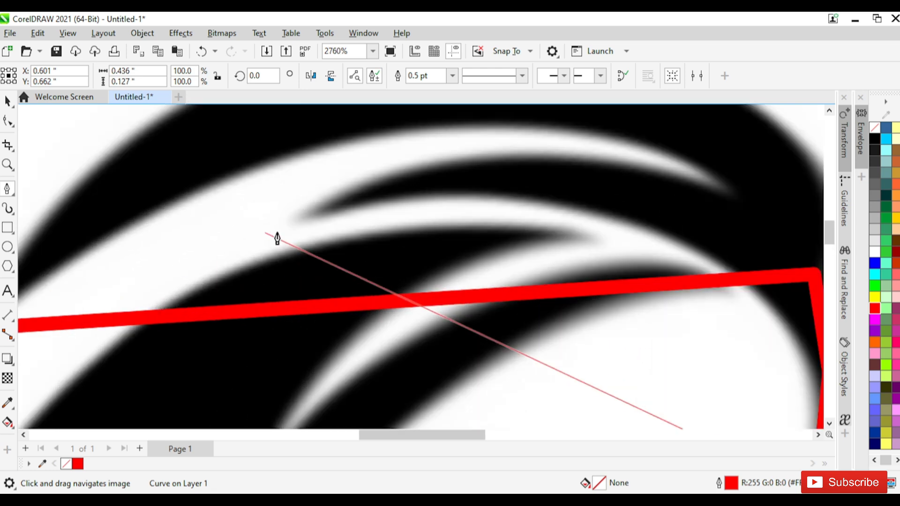
Add corners at both ends of the thin middle lock, close the outline at its left starting tip, and activate the Shape tool.
left_click(298, 218)
left_click_drag(603, 177, 510, 232)
left_click(642, 251)
left_click_drag(417, 264, 784, 189)
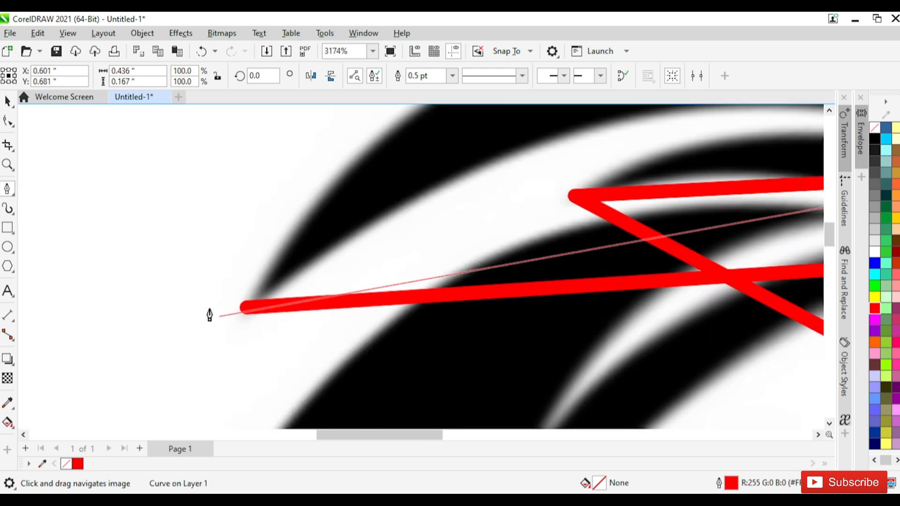
left_click(245, 307)
scroll(237, 265, "down", 3)
left_click_drag(237, 266, 134, 261)
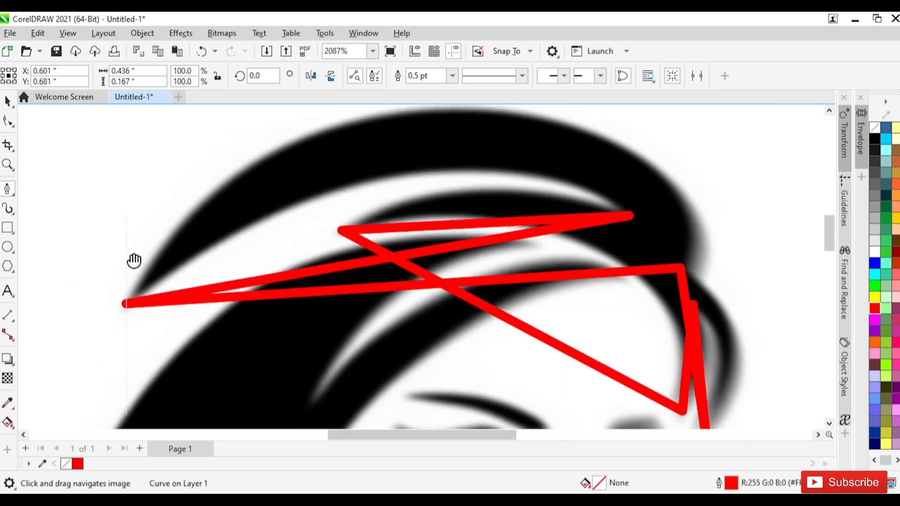
left_click(7, 122)
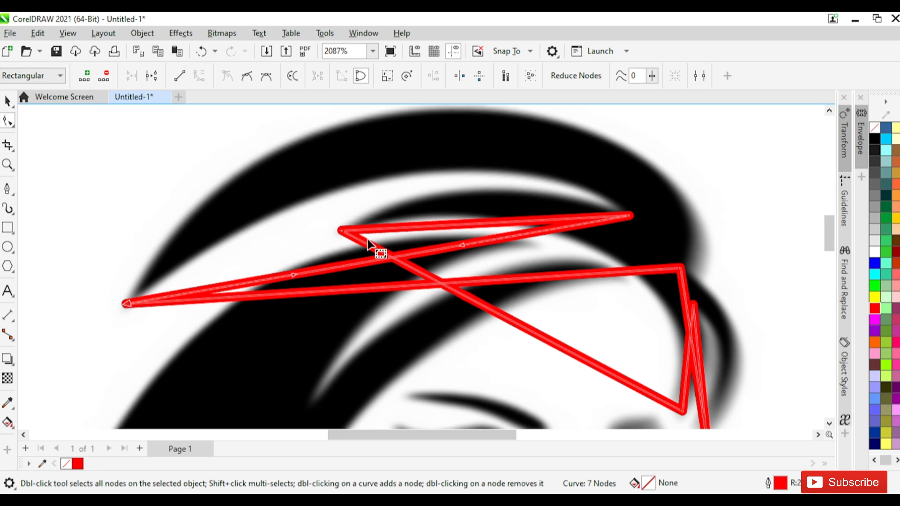
mouse_move(368, 244)
left_mouse_down()
mouse_move(382, 226)
mouse_move(380, 136)
left_mouse_up()
scroll(479, 240, "up", 2)
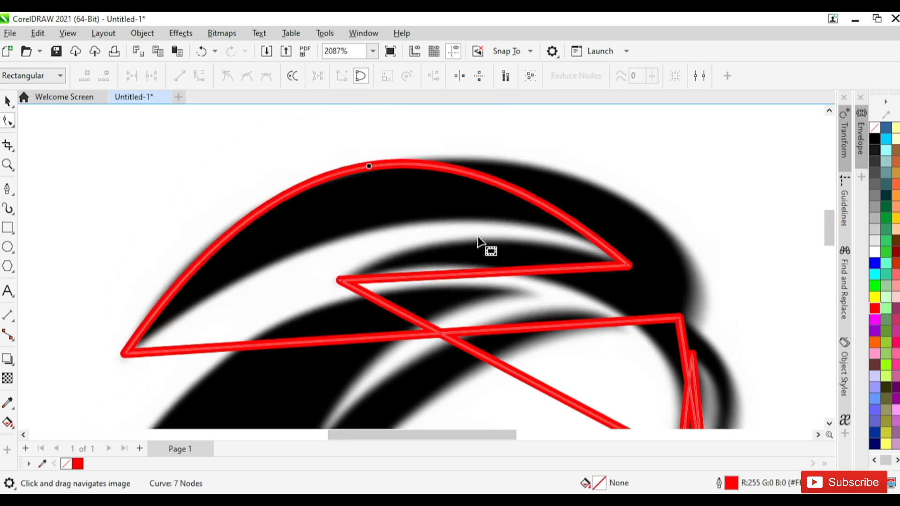
scroll(480, 242, "down", 1)
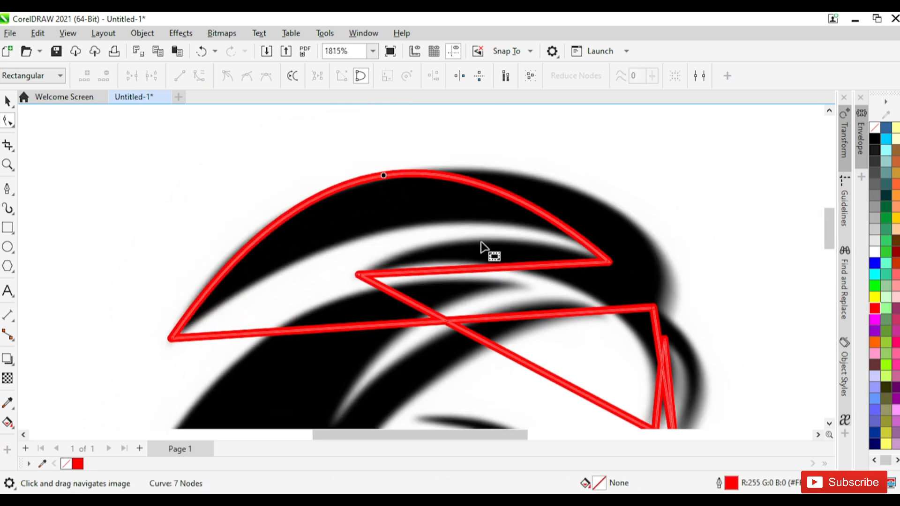
key("ctrl+z")
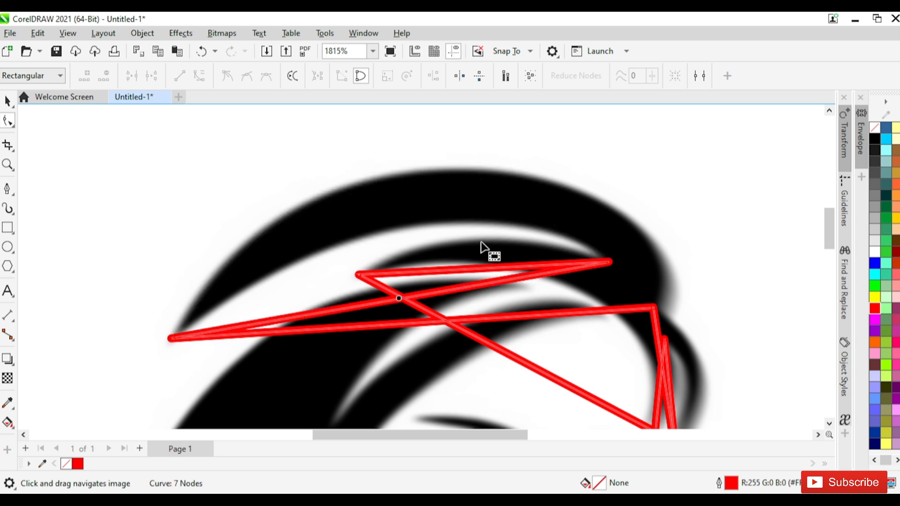
Convert the long segment from the left tip to the right notch into a curve bent over the top of the hair.
left_click_drag(239, 283, 239, 284)
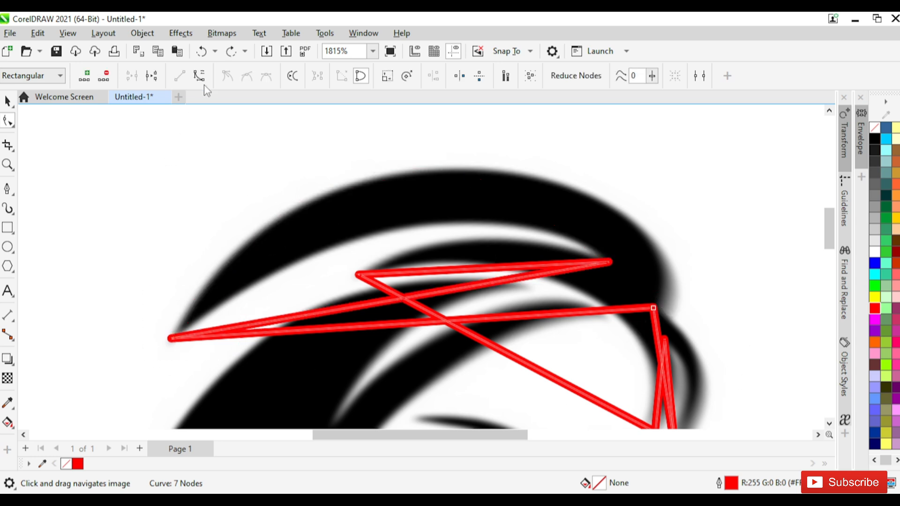
left_click_drag(441, 308, 414, 183)
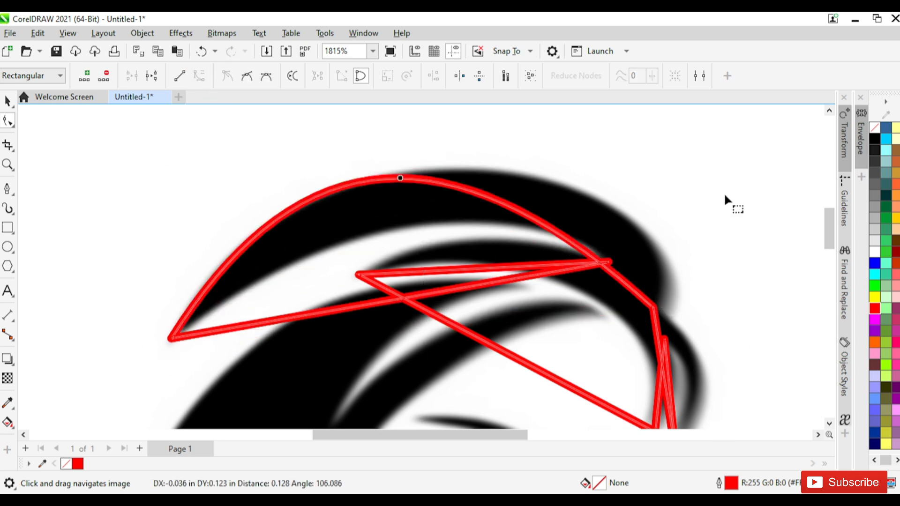
left_click_drag(713, 251, 640, 326)
left_click_drag(433, 176, 393, 233)
left_click_drag(394, 163, 657, 174)
left_click_drag(385, 237, 460, 224)
Adjust the top curve's handles so it follows the rounded crown down to the right notch.
scroll(460, 230, "down", 1)
left_click_drag(353, 207, 339, 176)
left_click_drag(667, 211, 468, 222)
scroll(534, 290, "up", 1)
left_click_drag(534, 290, 501, 315)
scroll(526, 243, "down", 1)
left_click_drag(488, 205, 499, 217)
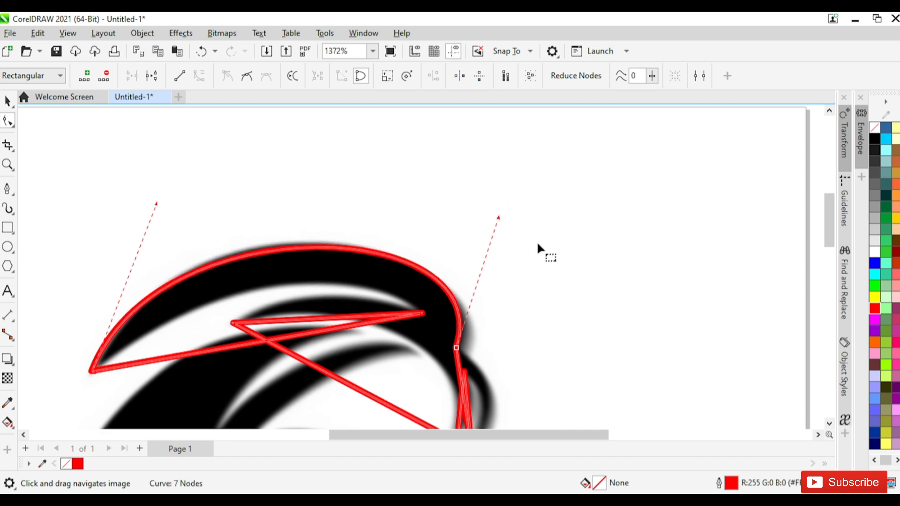
left_click(537, 244)
Convert the outer edge of the right forehead strand into a curve and bend it outward along the hair.
scroll(483, 380, "up", 4)
left_click_drag(483, 381, 448, 237)
scroll(448, 238, "down", 3)
left_click(436, 312)
scroll(463, 310, "up", 1)
left_click_drag(463, 311, 415, 357)
left_click_drag(429, 343, 430, 385)
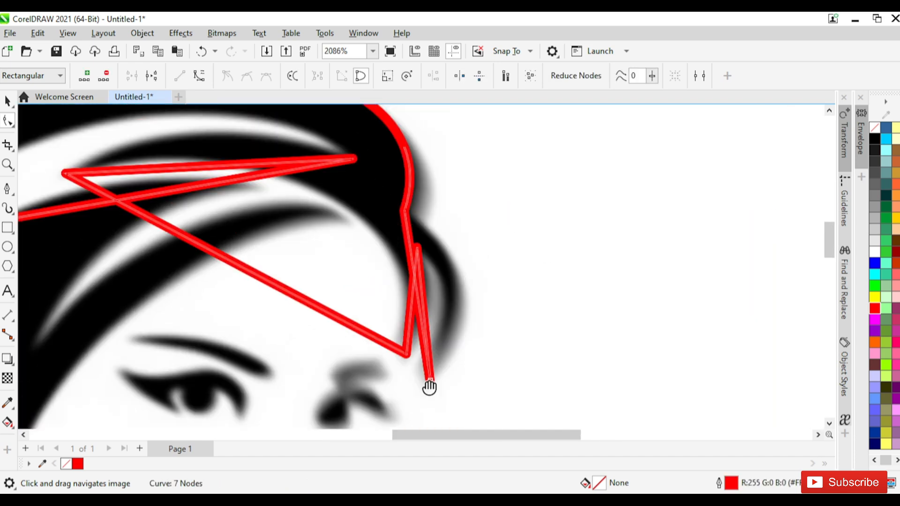
left_click_drag(419, 296, 462, 290)
scroll(446, 267, "up", 1)
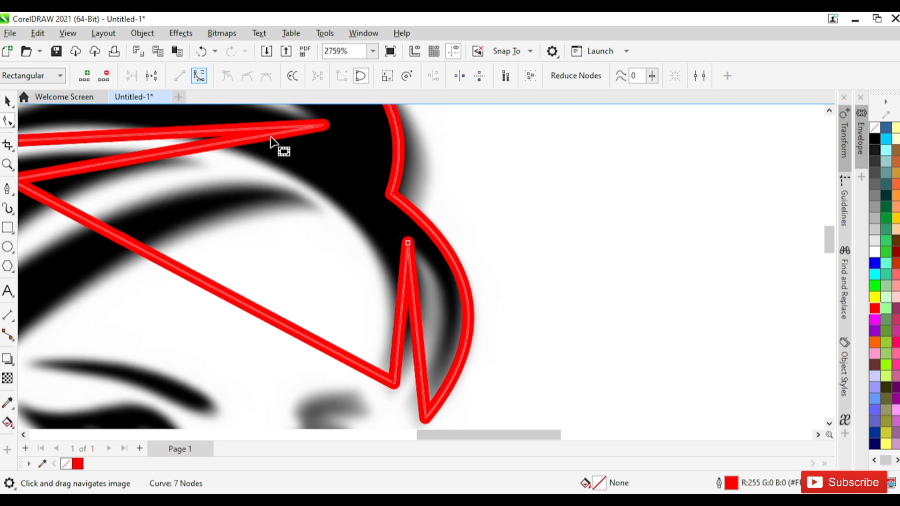
Curve both edges of the gap between the two right forehead strands to match the picture.
left_click_drag(417, 330, 448, 318)
left_click_drag(384, 314, 502, 416)
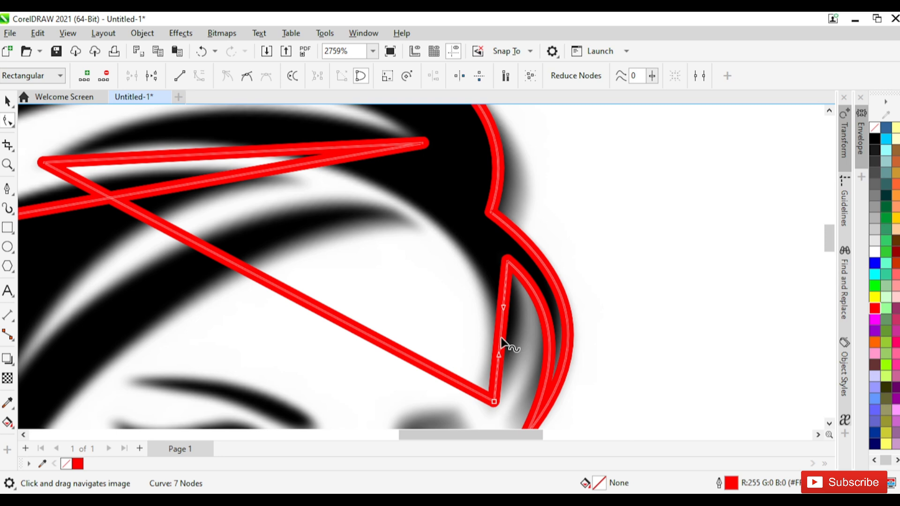
left_click_drag(501, 341, 516, 342)
scroll(481, 316, "down", 1)
Bend the long segment from the inner strand's tip to the middle lock's left tip along the forehead hairline.
left_click_drag(136, 180, 174, 219)
left_click_drag(345, 306, 381, 219)
left_click_drag(434, 193, 528, 213)
scroll(279, 282, "up", 3)
scroll(305, 321, "down", 1)
scroll(402, 319, "down", 3)
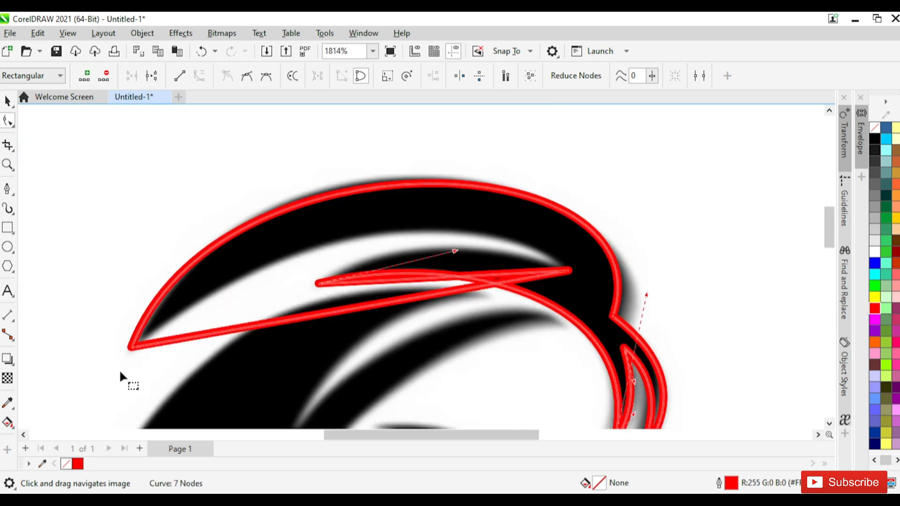
Bend the lower edge of the top hair band along the white highlight and fine-tune its curve handle.
left_click(341, 309)
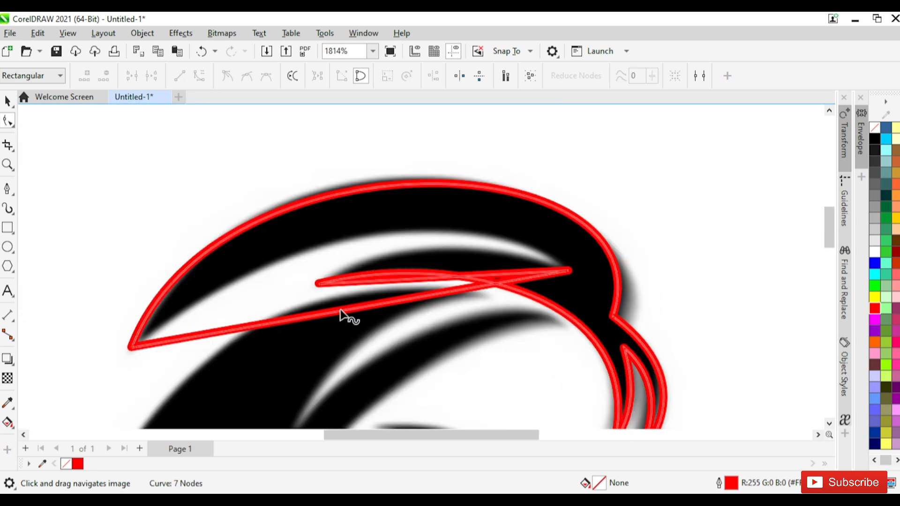
left_click_drag(340, 310, 355, 236)
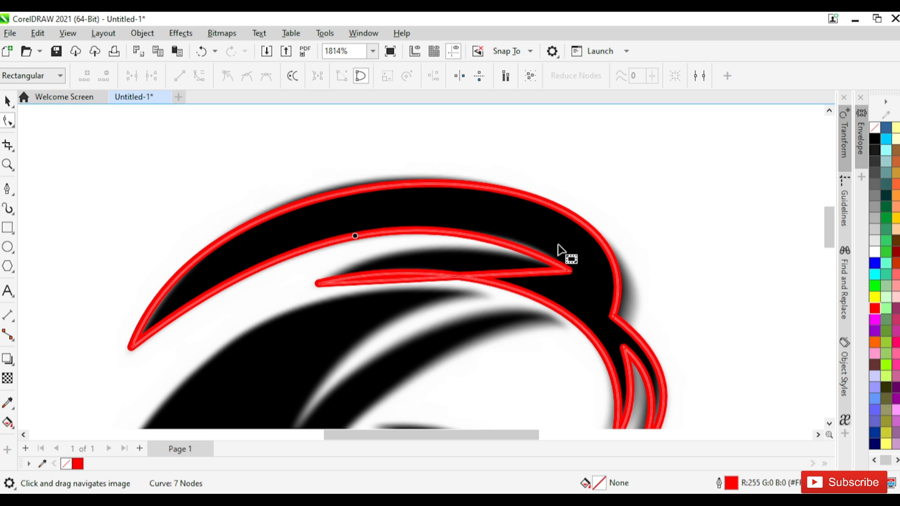
left_click(569, 270)
left_click_drag(297, 219, 281, 221)
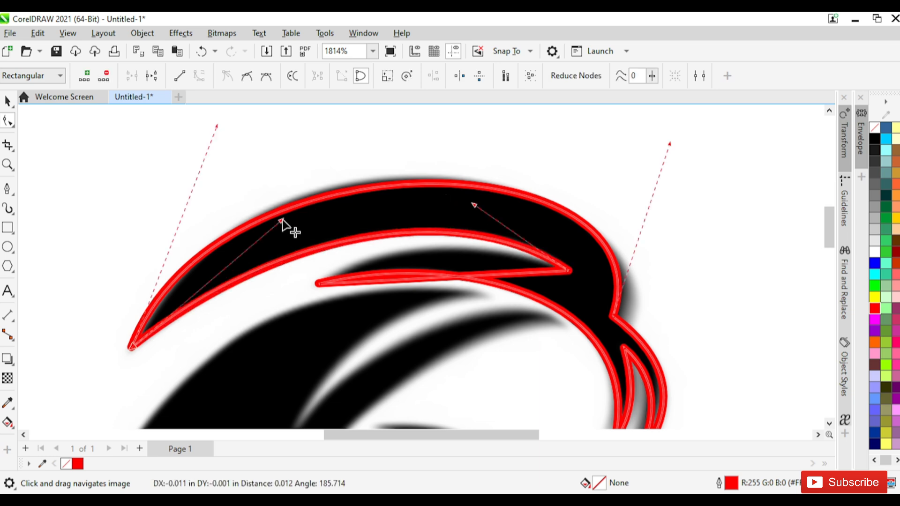
left_click(289, 161)
Convert the upper edge of the thin middle lock into a curve and bend it up to the lock's contour.
scroll(289, 161, "down", 1)
left_click_drag(330, 187, 344, 155)
left_click_drag(312, 246, 331, 316)
scroll(368, 181, "up", 1)
left_click_drag(281, 211, 338, 263)
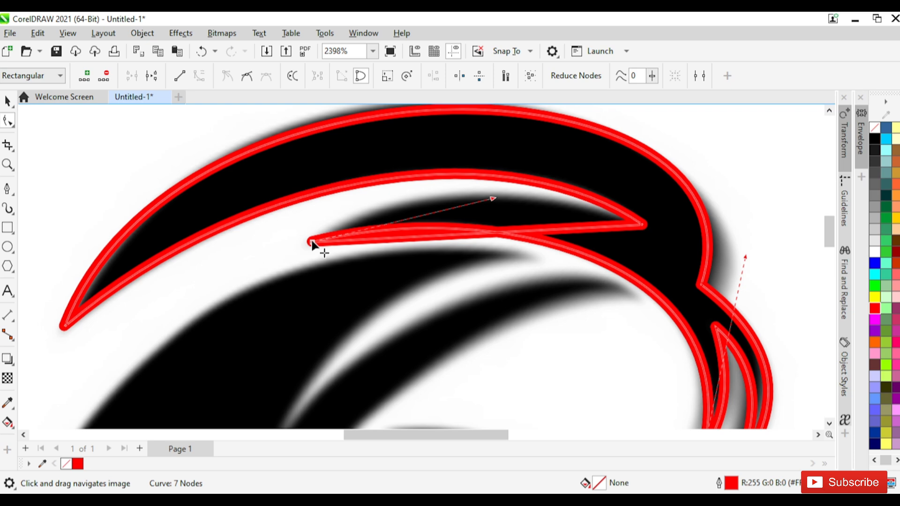
key("Tab")
left_click(201, 75)
left_click_drag(483, 231, 478, 200)
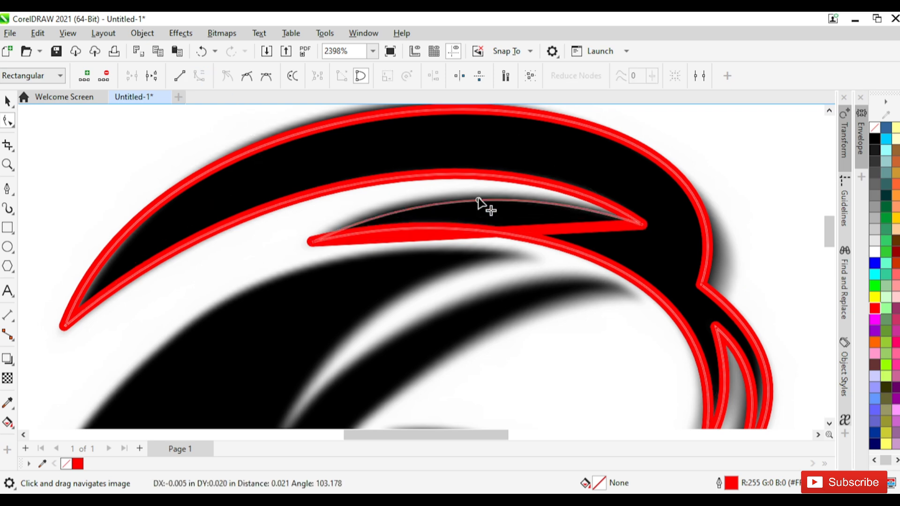
left_click(308, 213)
scroll(309, 213, "down", 1)
left_click_drag(308, 214, 345, 149)
Start a second pen outline from the large lock's upper tip to its lower left end and the inner notch above it.
left_click(7, 189)
scroll(226, 242, "down", 1)
left_click_drag(226, 242, 217, 240)
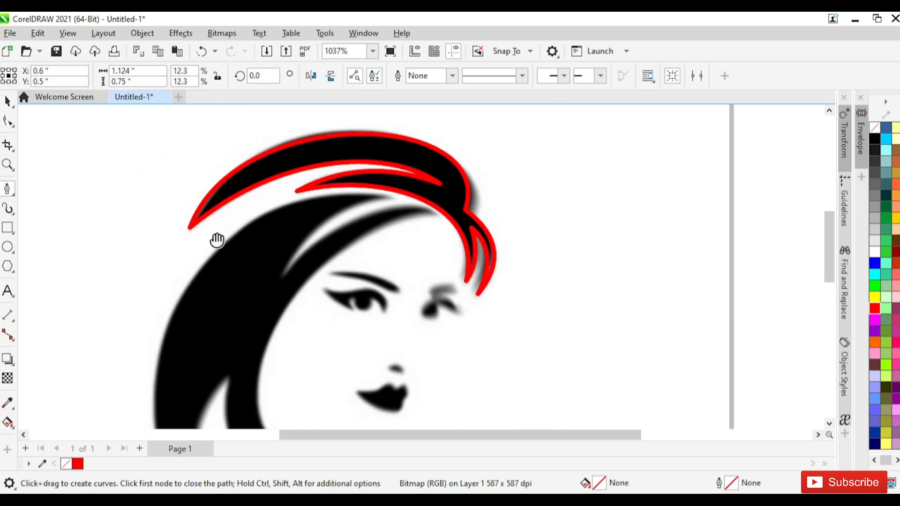
scroll(350, 258, "up", 1)
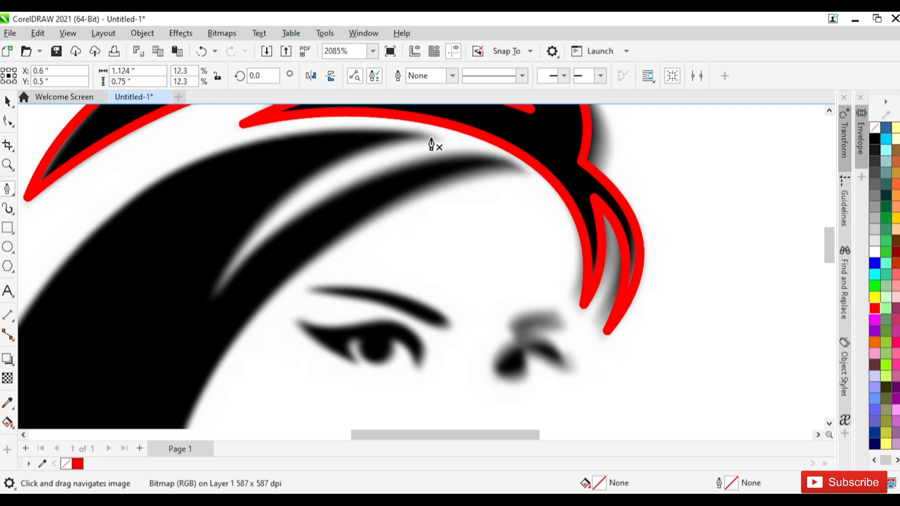
left_click(431, 139)
scroll(431, 141, "down", 1)
left_click_drag(230, 408, 295, 282)
scroll(292, 315, "up", 1)
scroll(294, 378, "up", 1)
left_click(354, 394)
left_click_drag(289, 331, 264, 474)
left_click(365, 149)
scroll(285, 156, "down", 1)
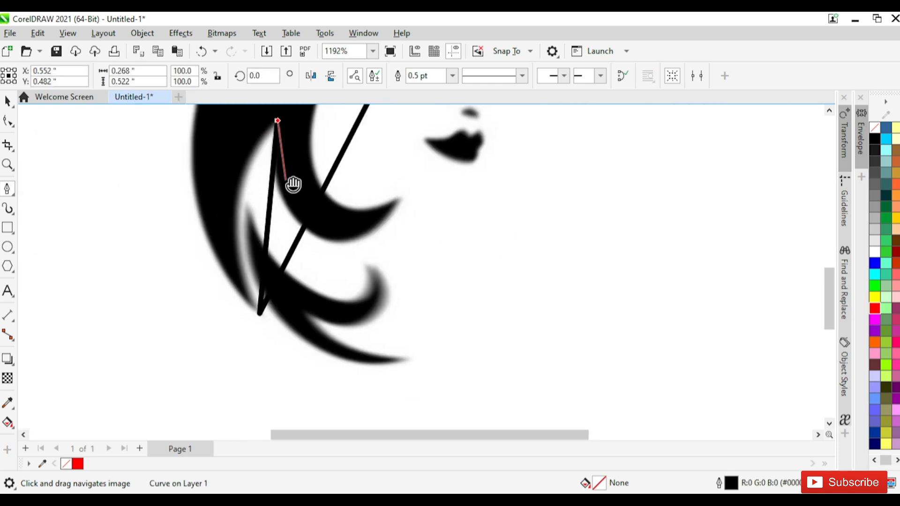
Extend the second outline to the curl's tip below the cheek and the hair edge beside the face, coloring the outline red.
scroll(352, 267, "up", 2)
left_click(436, 243)
scroll(301, 237, "down", 2)
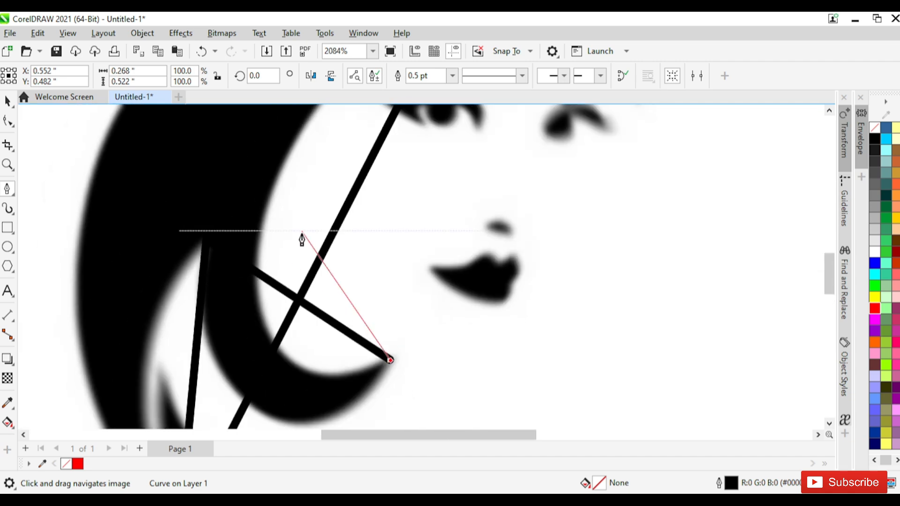
scroll(312, 305, "up", 1)
scroll(291, 271, "up", 1)
left_click(293, 265)
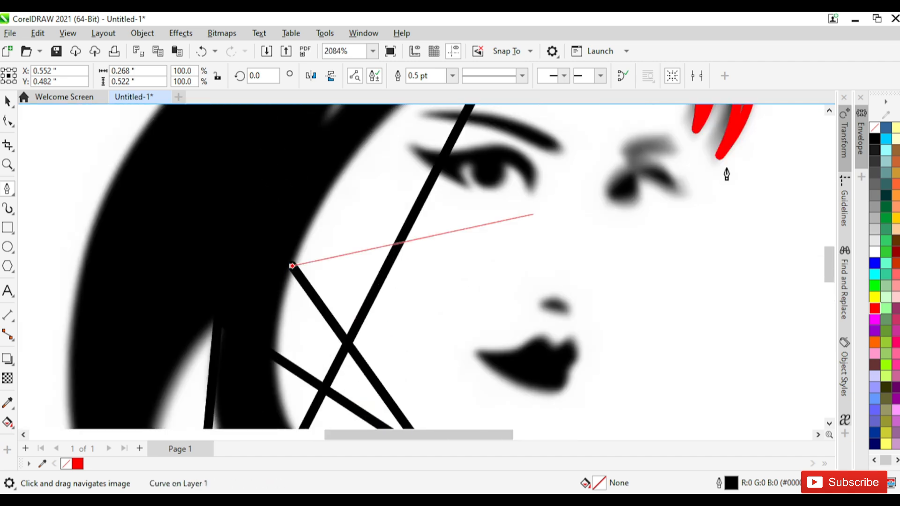
right_click(875, 309)
Add corners at the inner lock's upper tip and the highlight's lower end, and close the second outline at its start.
scroll(355, 209, "down", 2)
left_click_drag(355, 209, 334, 390)
scroll(498, 253, "up", 3)
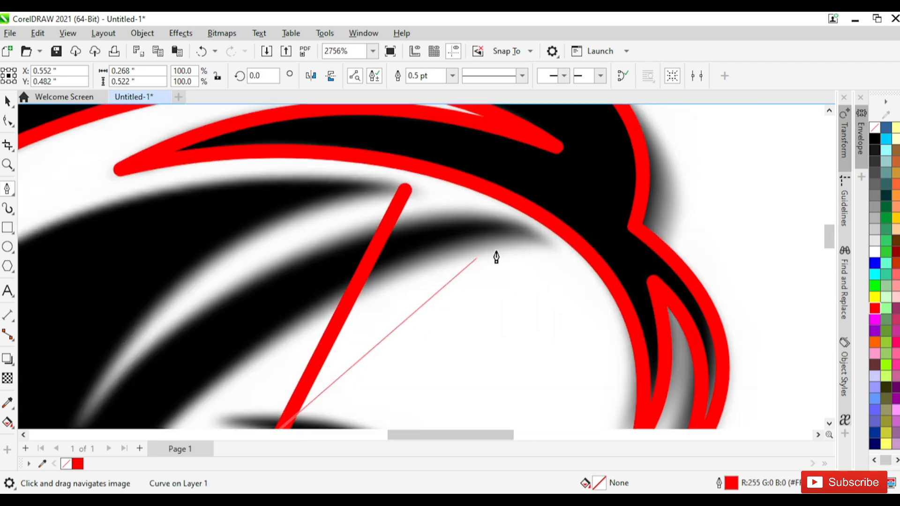
left_click(547, 245)
scroll(547, 245, "down", 2)
scroll(412, 257, "up", 2)
left_click(379, 280)
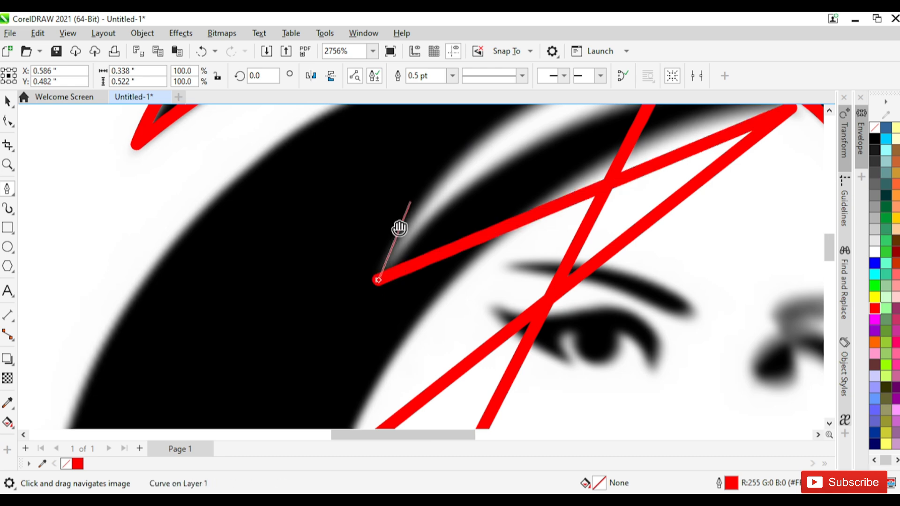
scroll(402, 225, "down", 2)
scroll(457, 171, "up", 2)
left_click(523, 233)
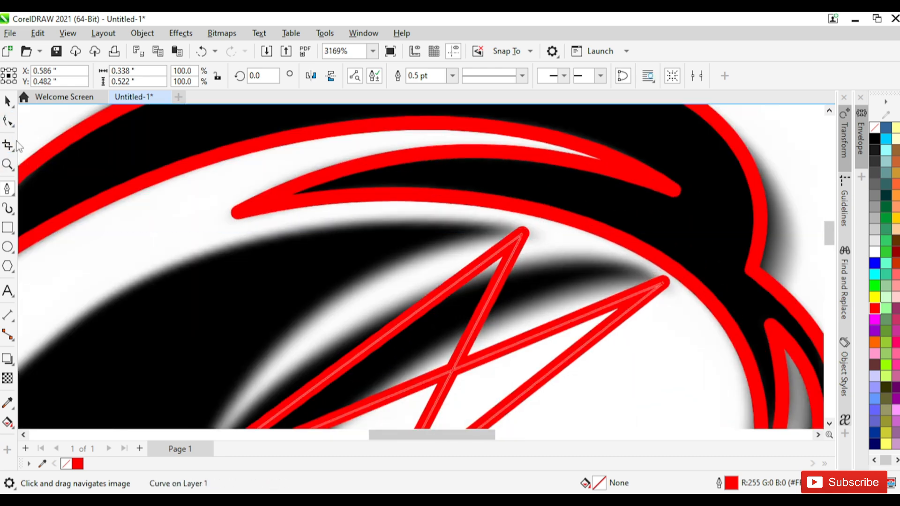
Convert the second outline's segment beside the white highlight into a curve and bend it along the large lock's inner edge.
left_click(8, 121)
scroll(412, 235, "down", 4)
scroll(428, 257, "up", 2)
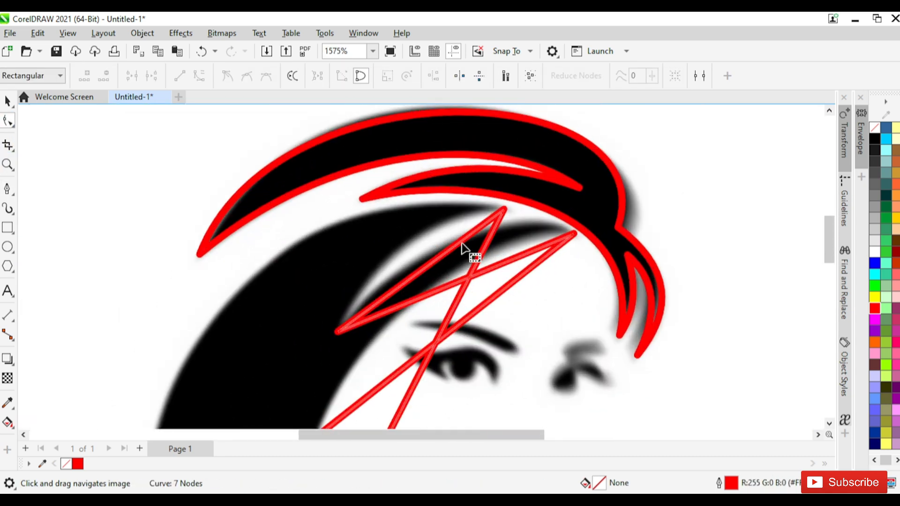
left_click(506, 212)
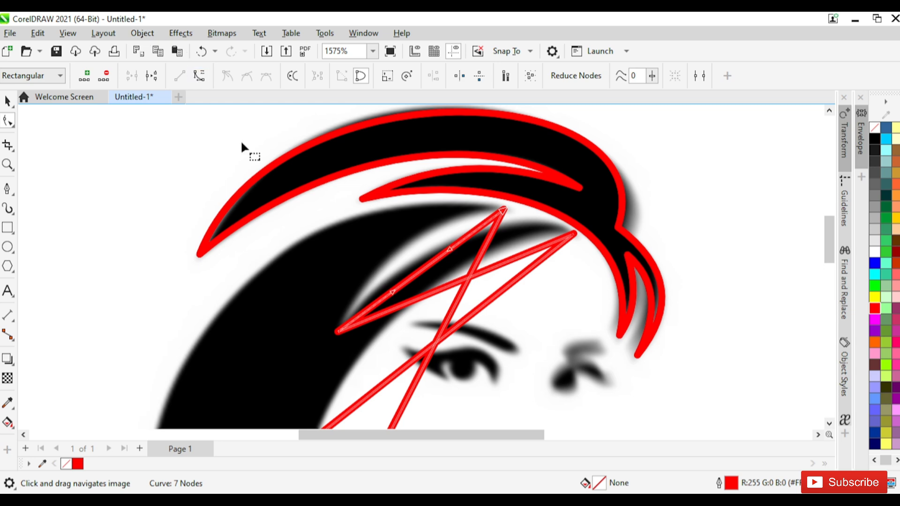
scroll(332, 261, "down", 2)
scroll(392, 302, "up", 3)
left_click_drag(390, 298, 353, 273)
scroll(382, 281, "down", 3)
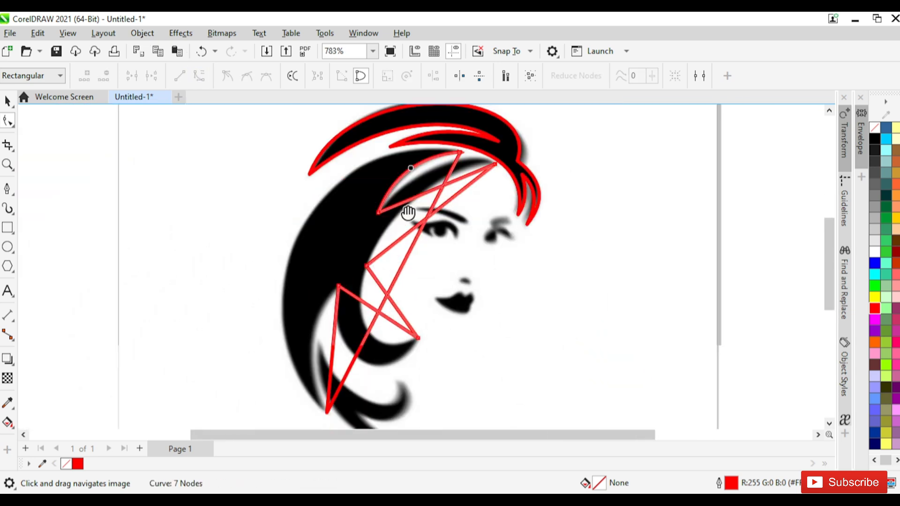
Convert the second outline's long segment from the large lock's upper tip to its lower end into a curve along the hair's outer edge.
scroll(298, 372, "up", 1)
left_click_drag(302, 327, 356, 373)
left_click(201, 76)
left_click_drag(241, 179, 238, 360)
left_click_drag(432, 336, 284, 267)
scroll(285, 269, "down", 3)
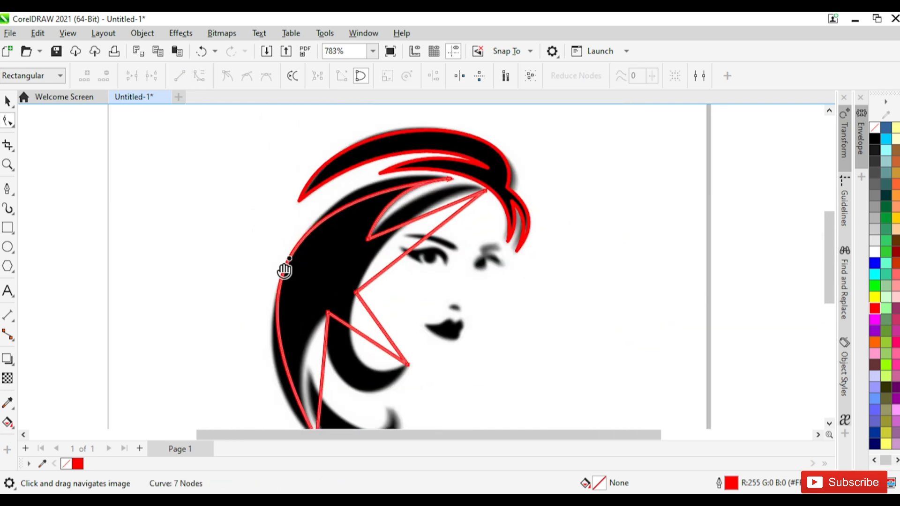
Adjust the curve handles at both ends of the large lock's outer segment so it follows the hair's outer edge.
scroll(368, 225, "up", 2)
left_click(405, 218)
left_click_drag(177, 246, 227, 191)
left_click_drag(156, 397, 285, 246)
scroll(285, 246, "down", 1)
left_click_drag(254, 215, 222, 258)
left_click_drag(333, 143, 296, 244)
scroll(296, 244, "up", 2)
scroll(297, 245, "up", 3)
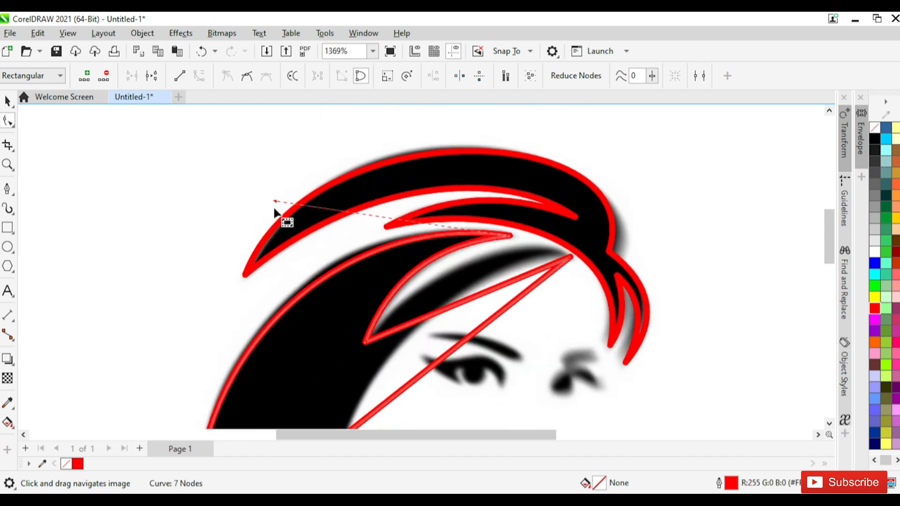
left_click_drag(274, 199, 277, 189)
scroll(201, 272, "down", 4)
left_click_drag(189, 284, 216, 170)
scroll(216, 170, "up", 1)
left_click(219, 348)
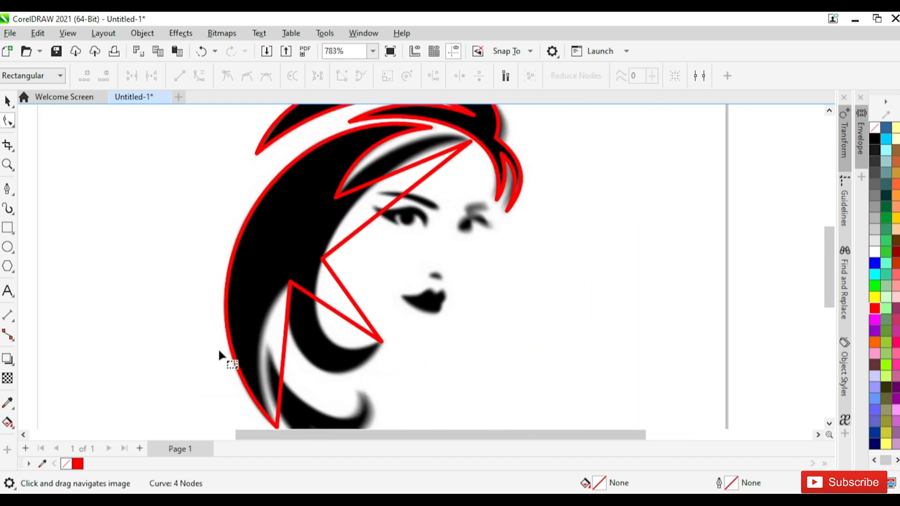
Convert the segment between the large lock's lower end and the inner notch into a curve and bend it along the inner edge.
left_click_drag(218, 348, 221, 249)
scroll(221, 250, "up", 3)
left_click(322, 234)
left_click(327, 166)
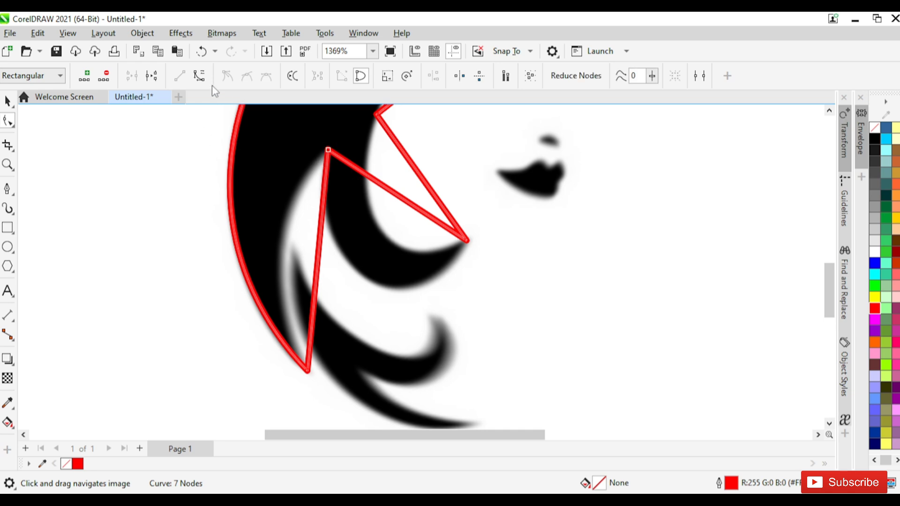
scroll(317, 266, "up", 2)
left_click_drag(321, 268, 266, 258)
scroll(312, 191, "up", 2)
left_click_drag(312, 192, 213, 256)
scroll(235, 256, "down", 1)
Bend the segment from the inner notch to the curl's tip along the curl's underside and refine its handles.
left_click_drag(478, 267, 417, 355)
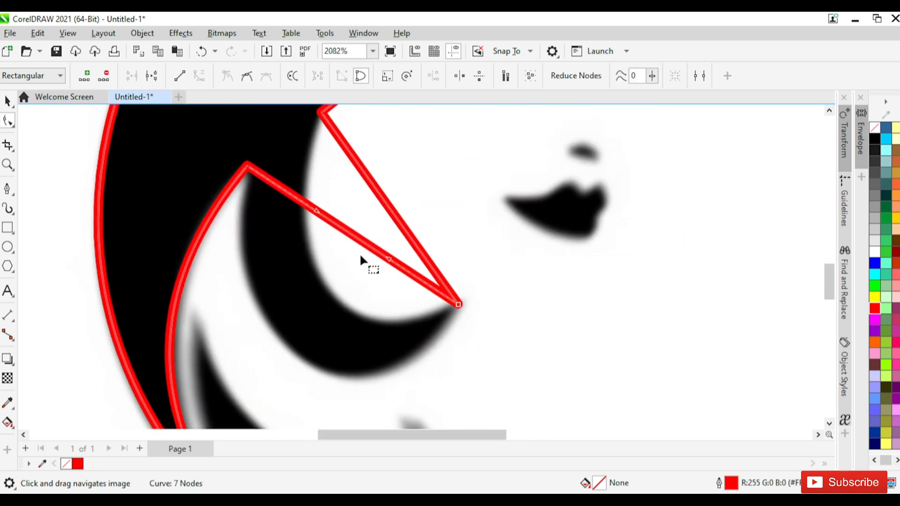
left_click(375, 256)
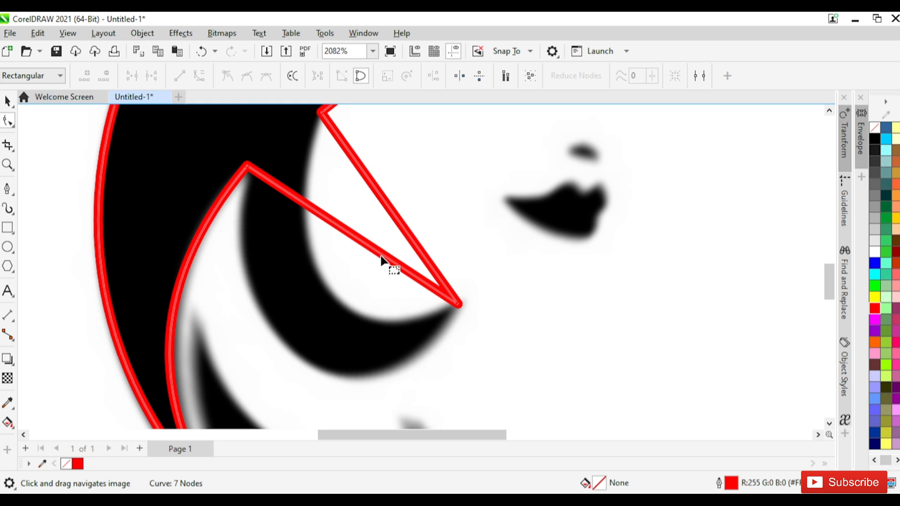
left_click_drag(371, 249, 322, 372)
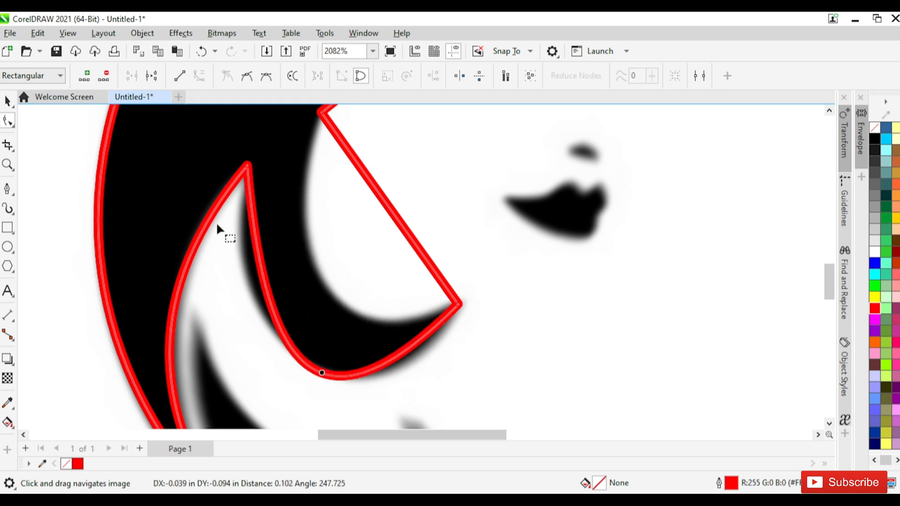
left_click(247, 166)
left_click_drag(262, 347, 218, 303)
left_click_drag(308, 358, 295, 329)
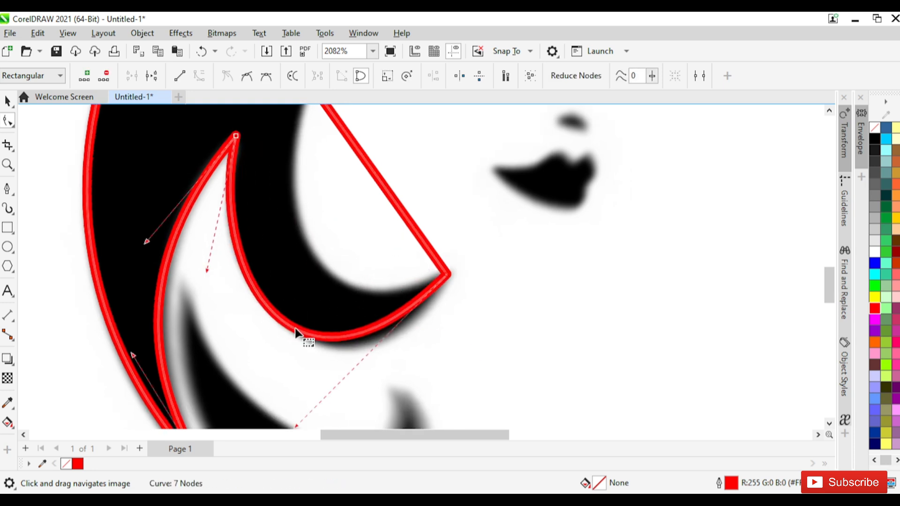
left_click_drag(290, 371, 331, 384)
left_click_drag(199, 206, 181, 268)
Convert the segment from the curl's tip to the hair edge beside the face into a curve and fit it to the curl's inner edge.
scroll(283, 242, "down", 2)
scroll(282, 242, "down", 1)
scroll(278, 150, "up", 2)
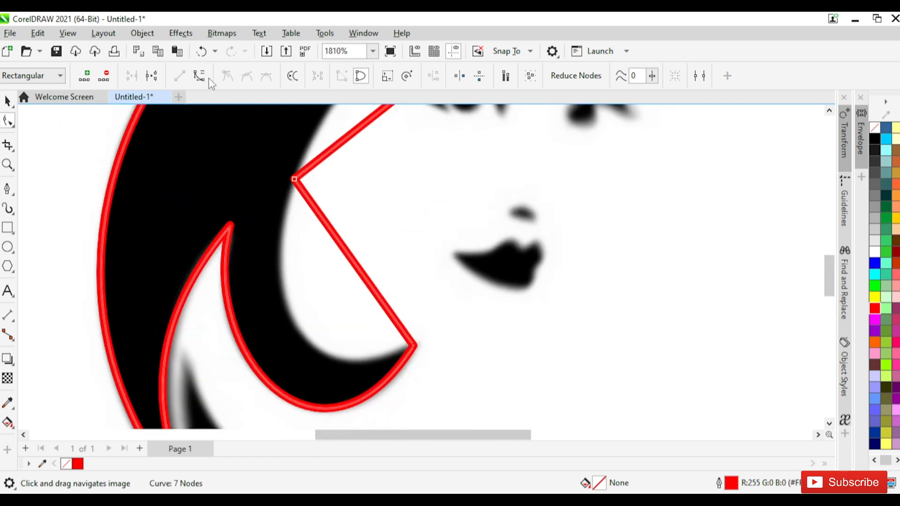
left_click_drag(361, 281, 328, 370)
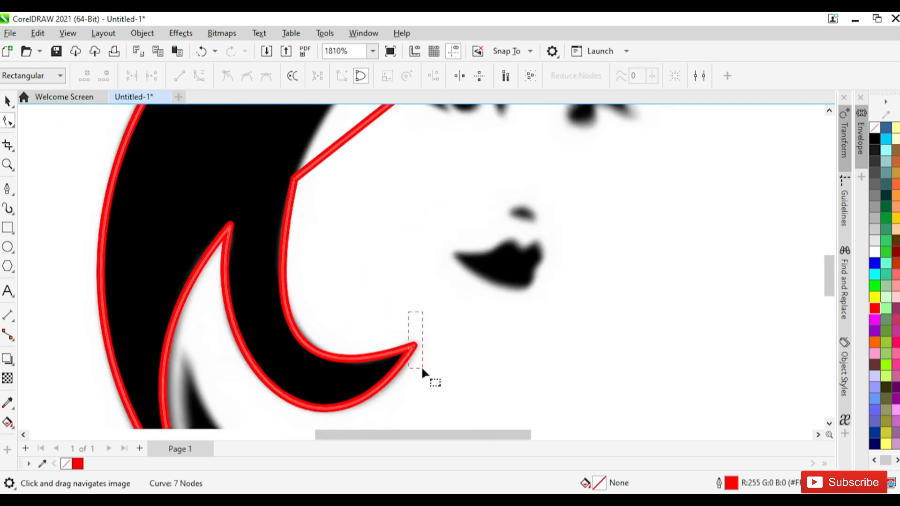
scroll(329, 389, "up", 1)
left_click_drag(276, 411, 330, 360)
left_click_drag(305, 258, 233, 302)
scroll(373, 203, "down", 5)
Convert the segment from the hair edge to the inner lock's upper tip into a curve and bend it along the hairline above the eyebrow.
scroll(339, 188, "up", 5)
scroll(338, 286, "down", 3)
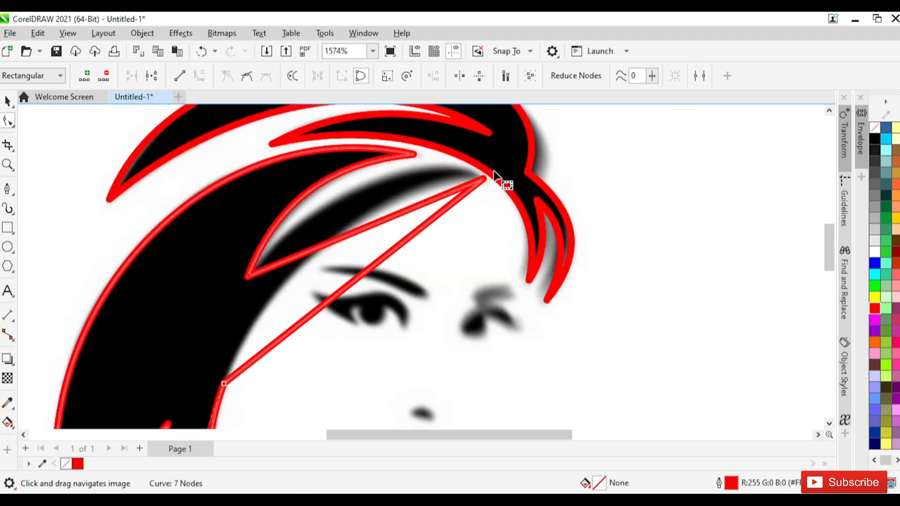
left_click(507, 164)
left_click(484, 179)
scroll(370, 260, "up", 2)
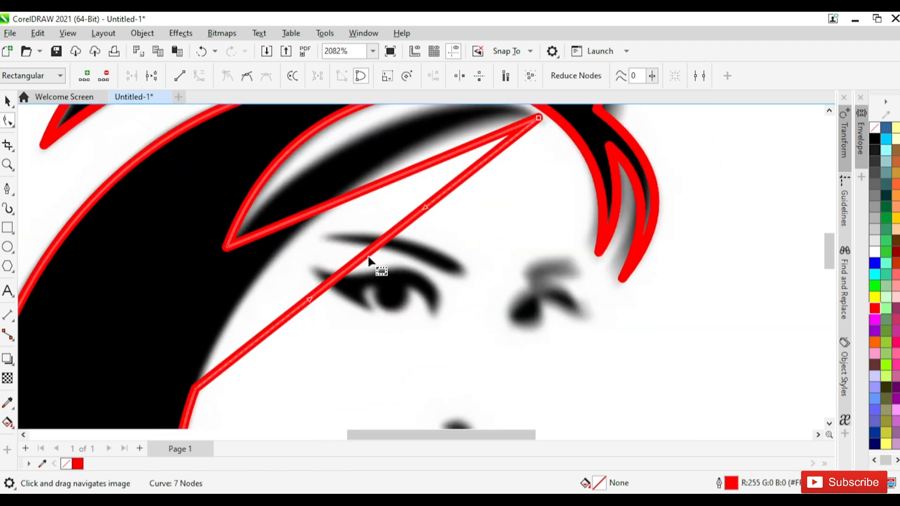
left_click_drag(362, 250, 331, 197)
scroll(340, 281, "down", 2)
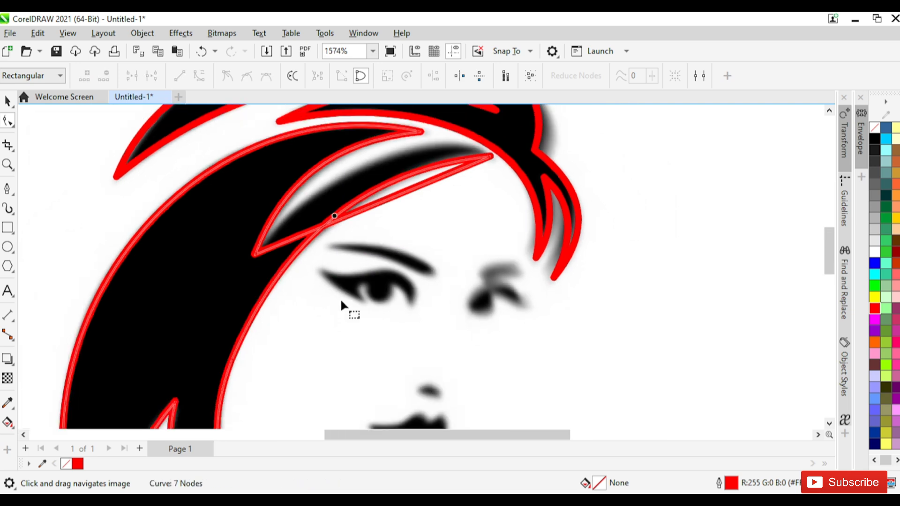
Delete the node in the middle of the hair edge beside the face.
left_click_drag(305, 345, 372, 270)
scroll(371, 271, "up", 2)
left_click_drag(309, 274, 264, 314)
key("Delete")
scroll(328, 291, "down", 5)
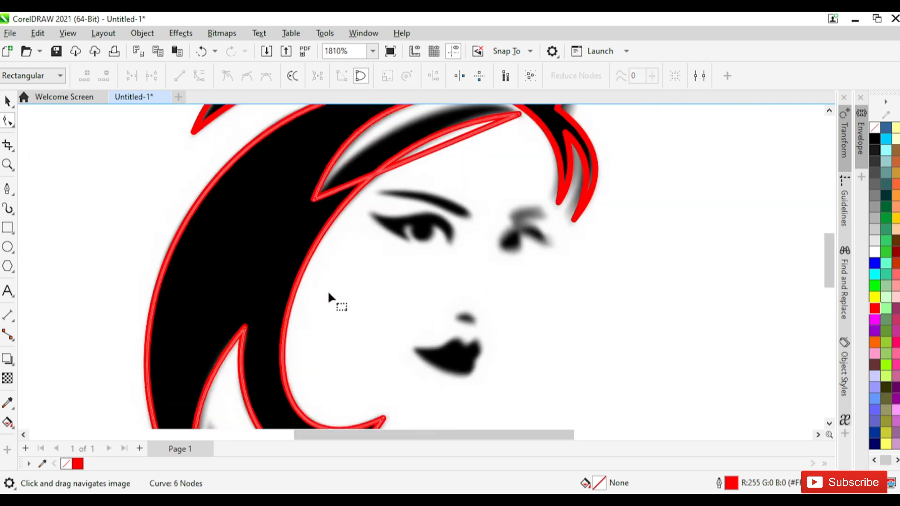
Convert the segment from the highlight's lower end to the inner lock's upper tip into a curve and bend it along the highlight.
left_click_drag(463, 153, 449, 200)
scroll(436, 214, "up", 3)
left_click(135, 336)
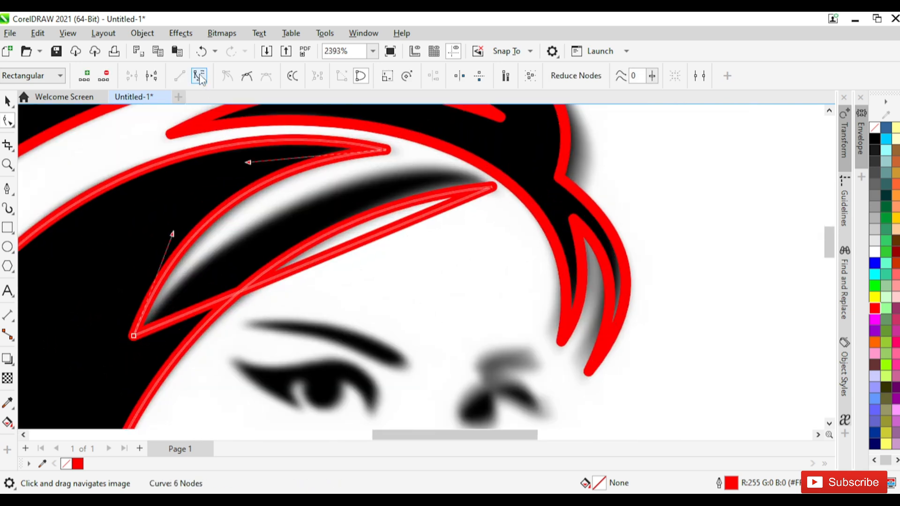
left_click(331, 261)
left_click_drag(332, 254, 322, 197)
Refine the inner lock's upper segment by adjusting its curve handles, and deselect the finished outline.
left_click(491, 187)
left_click_drag(386, 270, 336, 333)
left_click_drag(310, 218, 289, 226)
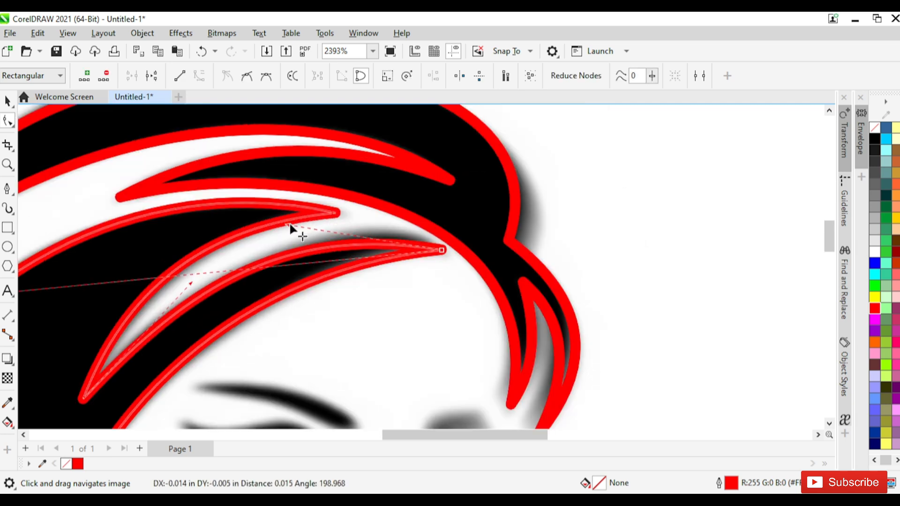
left_click_drag(181, 289, 257, 256)
left_click(391, 304)
scroll(389, 300, "down", 8)
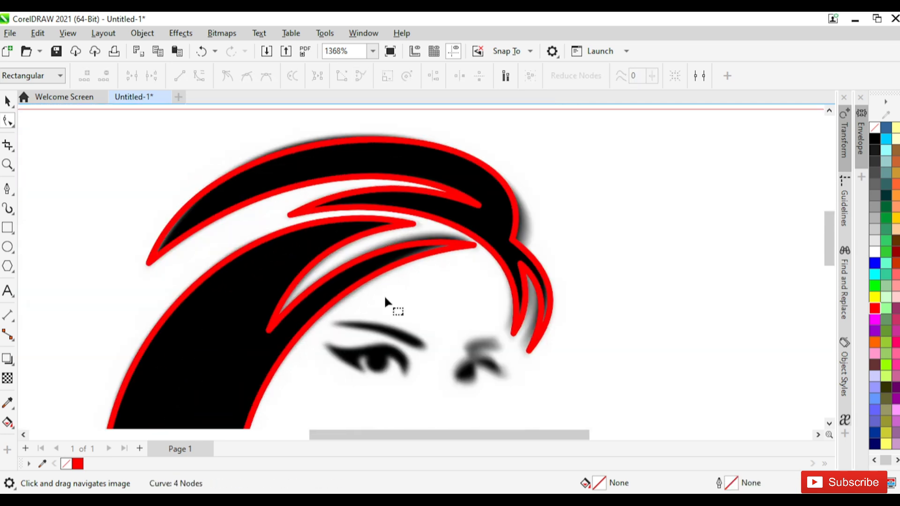
Start a third pen outline from the lower lock's upper tip to its tail end and the inner notch below the curl.
left_click_drag(399, 295, 438, 112)
scroll(303, 319, "up", 7)
left_click_drag(302, 319, 257, 353)
left_click(7, 189)
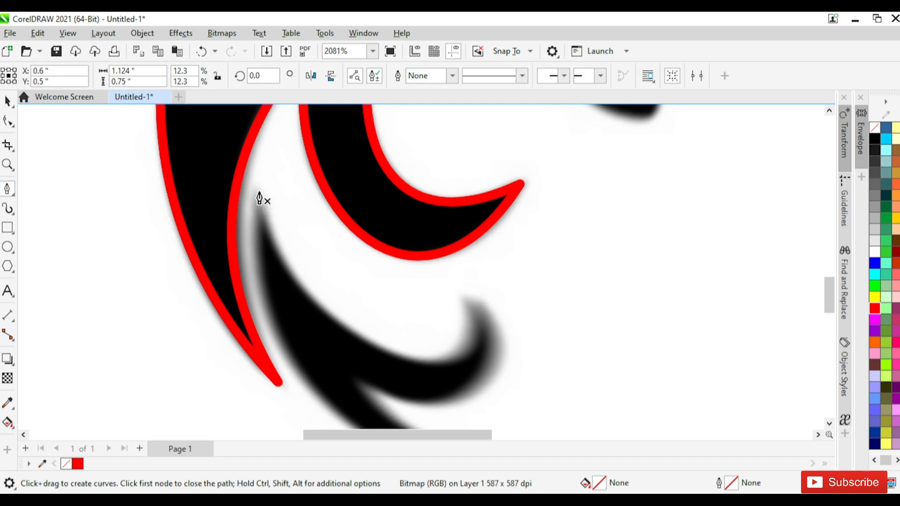
left_click(256, 191)
left_click(419, 358)
left_click(237, 278)
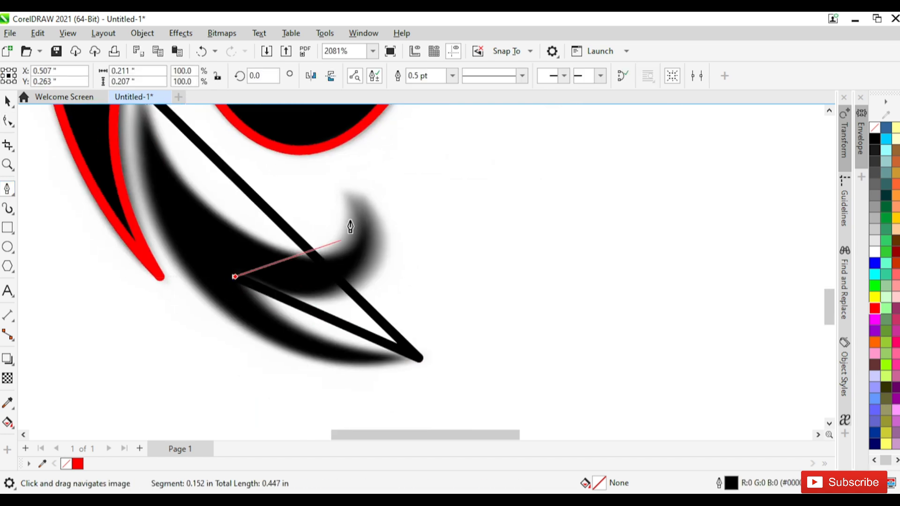
Add a corner at the lower lock's curl tip, close the third outline at its start, and color the outline red.
left_click(353, 195)
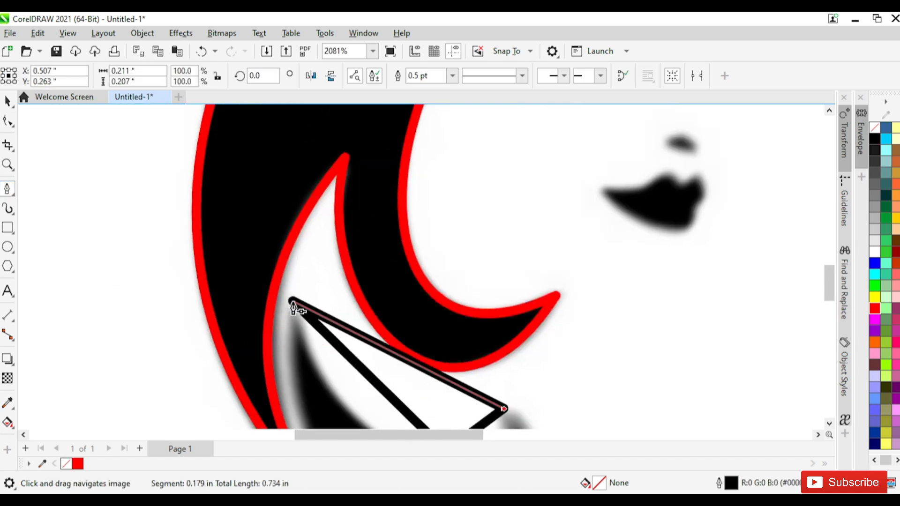
left_click(292, 301)
right_click(875, 308)
Convert the third outline's segment from the upper tip to the tail end into a curve and fit it to the lower lock's outer edge.
left_click_drag(116, 337, 80, 200)
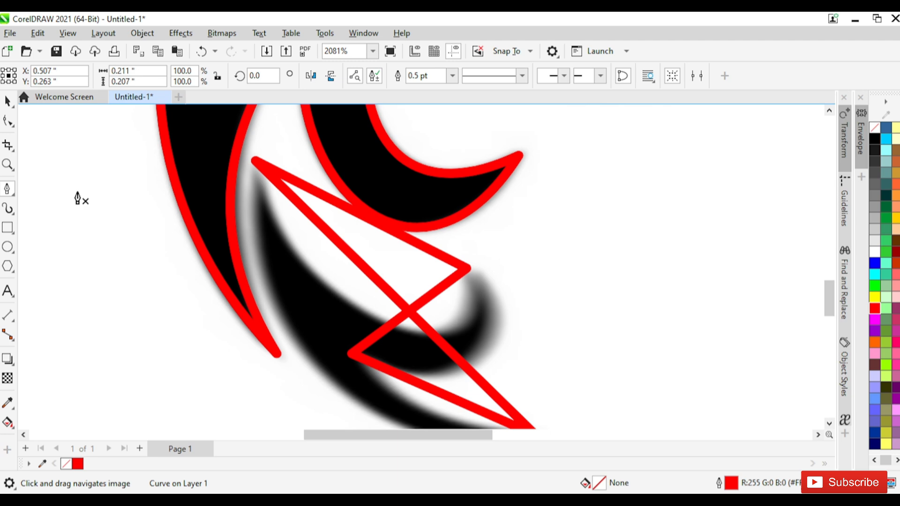
left_click(8, 122)
scroll(263, 192, "down", 2)
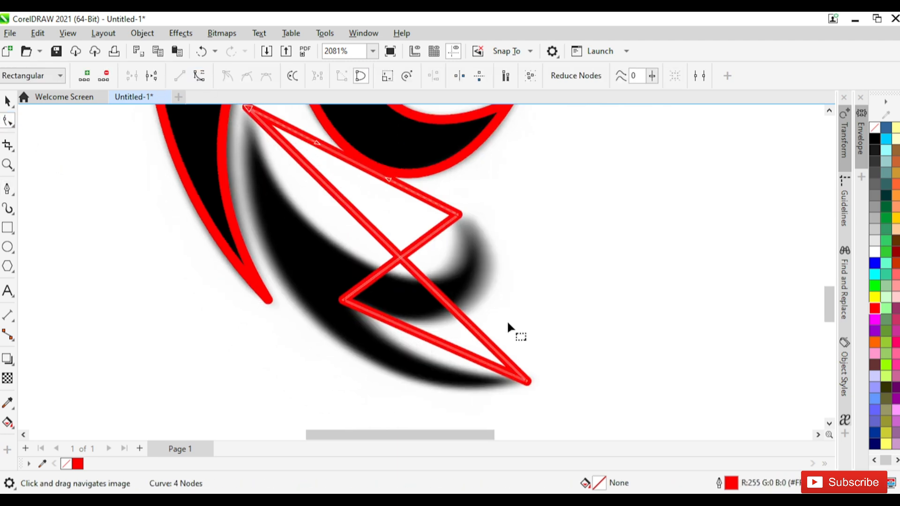
left_click_drag(361, 226, 311, 322)
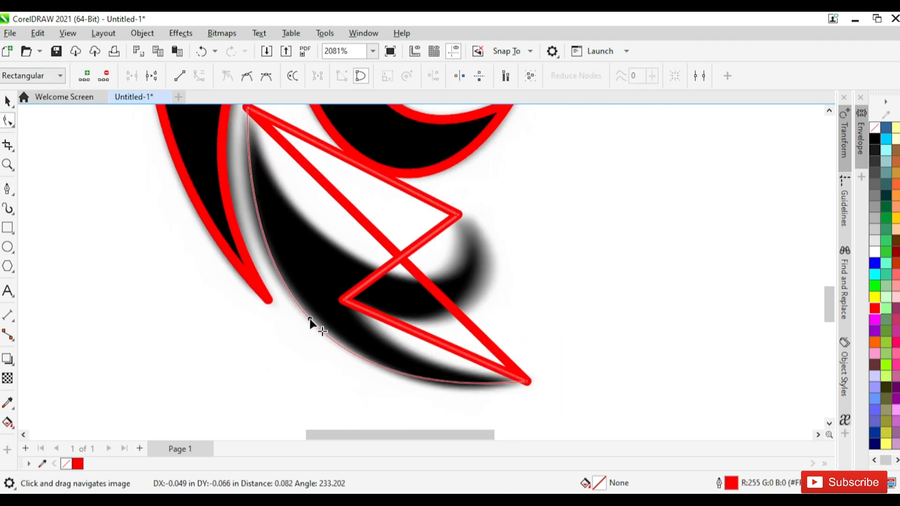
scroll(328, 337, "up", 1)
left_click_drag(358, 396, 370, 400)
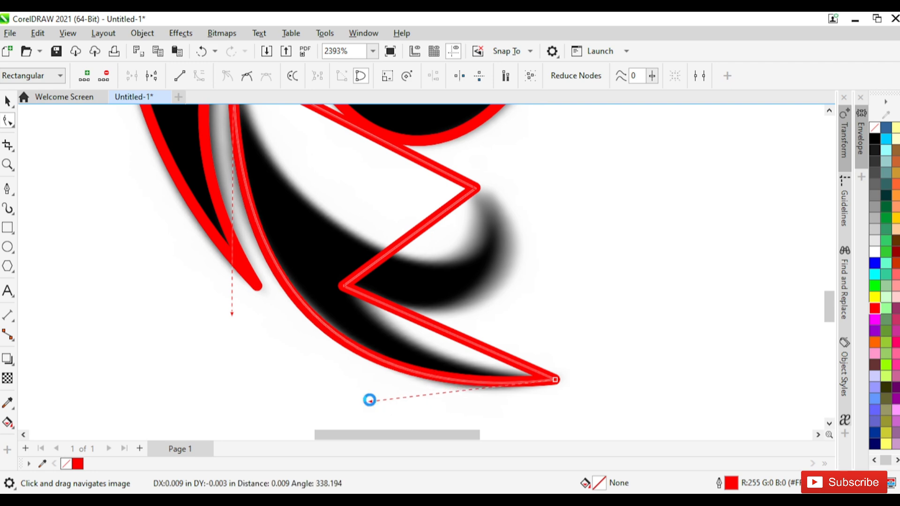
left_click_drag(235, 307, 239, 359)
Bend the segment from the lower lock's upper tip to its curl tip along the upper edge and adjust the handles to fit.
scroll(328, 287, "up", 1)
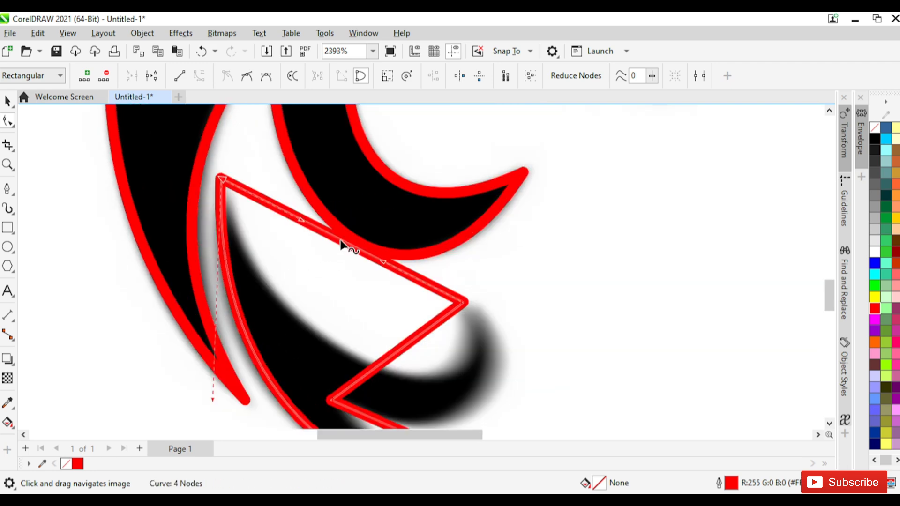
left_click_drag(342, 245, 348, 355)
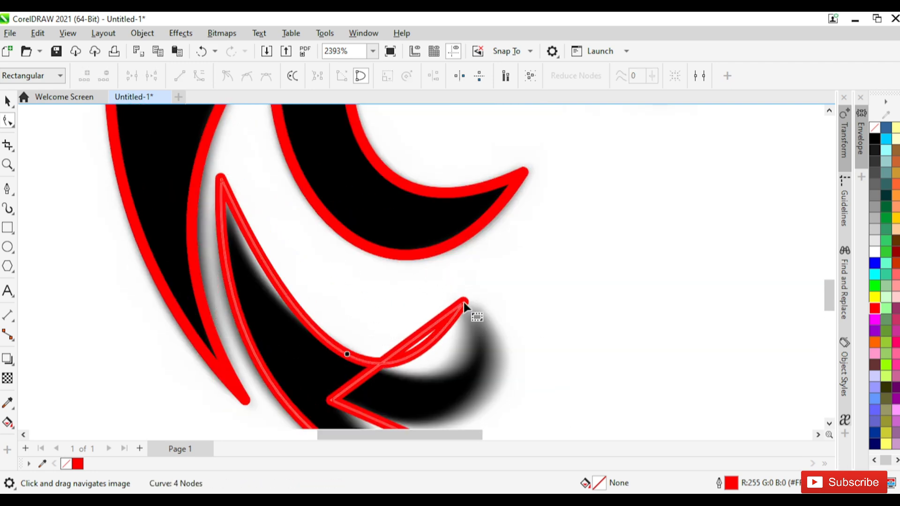
left_click(463, 303)
scroll(393, 389, "down", 1)
left_click_drag(385, 382, 504, 410)
scroll(344, 364, "up", 1)
left_click_drag(322, 362, 253, 351)
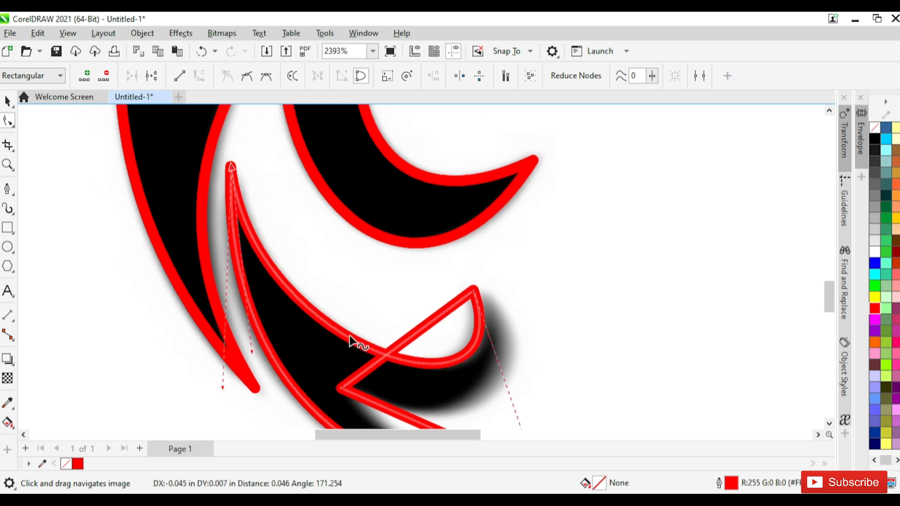
scroll(350, 341, "down", 1)
left_click_drag(471, 393, 478, 397)
left_click_drag(200, 311, 206, 320)
Convert the segment from the lower lock's curl tip to its inner notch into a curve and fit it to the curl's underside.
left_click_drag(406, 253, 320, 183)
scroll(315, 221, "up", 1)
left_click_drag(314, 223, 369, 182)
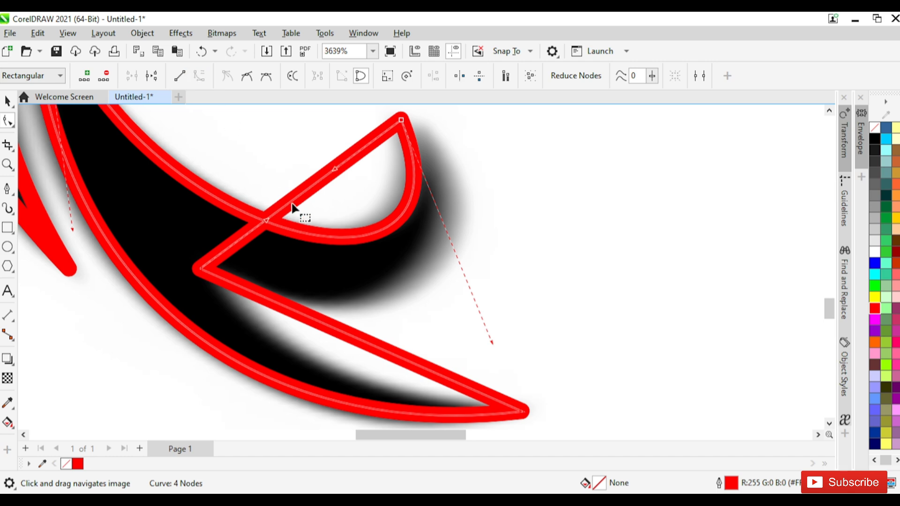
left_click_drag(297, 201, 426, 288)
scroll(342, 285, "down", 1)
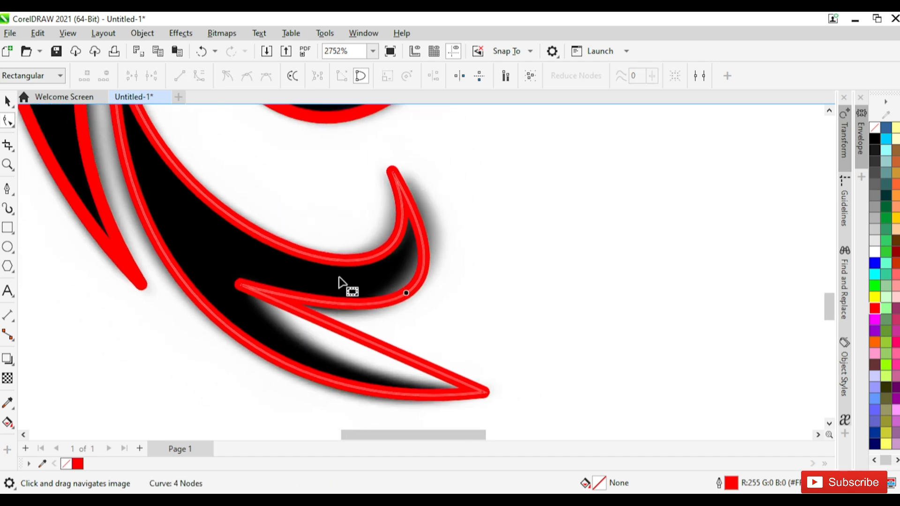
scroll(343, 281, "up", 1)
left_click_drag(202, 267, 253, 300)
left_click_drag(434, 342, 397, 389)
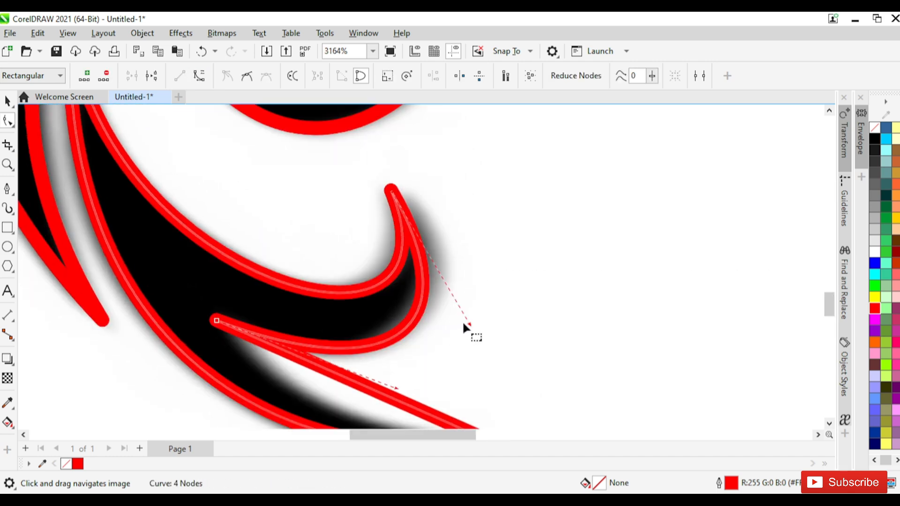
left_click_drag(468, 323, 467, 311)
Bend the segment from the inner notch to the tail end along the tail's upper edge and deselect the lower lock's outline.
scroll(329, 384, "down", 1)
left_click_drag(330, 384, 423, 290)
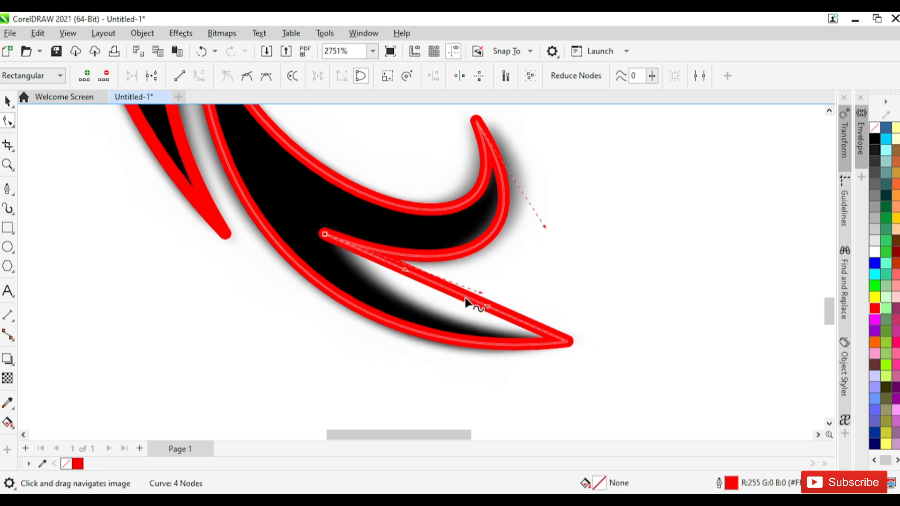
left_click_drag(467, 302, 435, 318)
scroll(519, 267, "down", 4)
left_click_drag(519, 267, 463, 344)
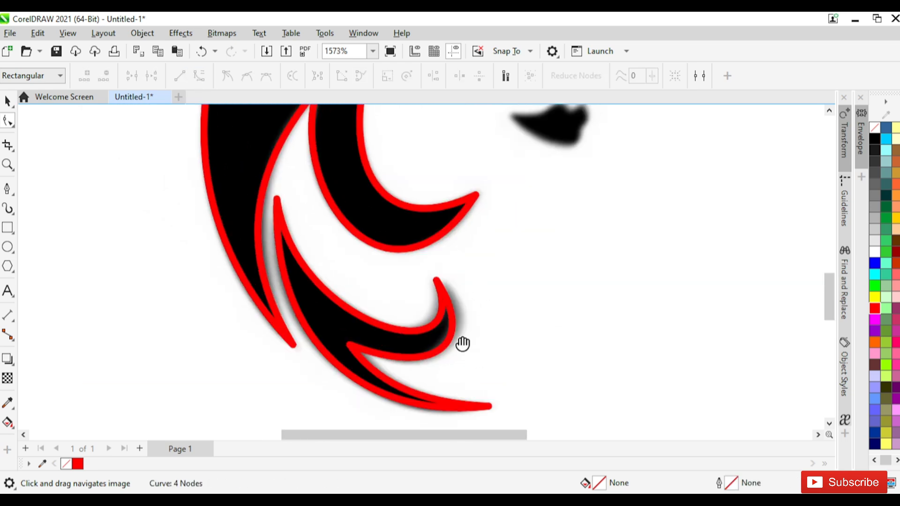
Start a straight-segment Pen outline on the left eyebrow, running from its thin outer tip to two nodes at its blunt inner end.
scroll(451, 121, "down", 4)
left_click_drag(451, 121, 250, 357)
scroll(263, 257, "up", 6)
left_click_drag(263, 258, 266, 291)
scroll(266, 291, "up", 2)
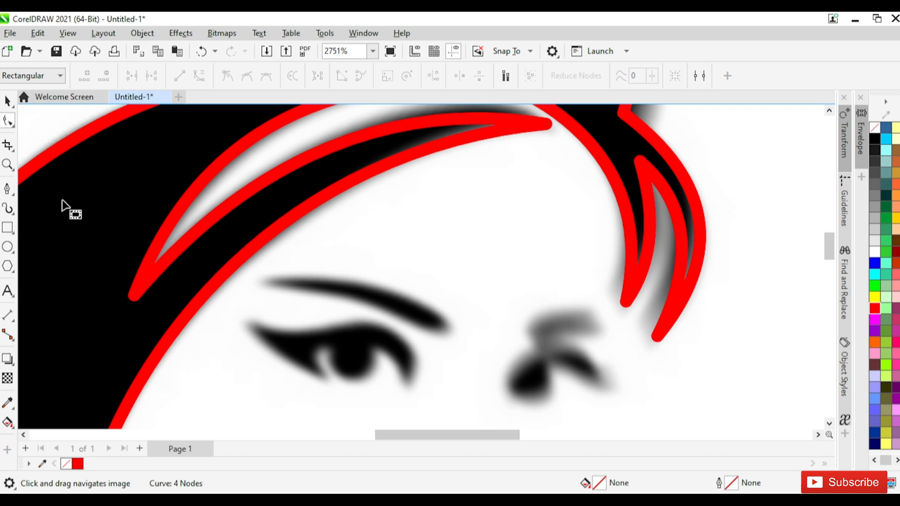
left_click(8, 190)
scroll(264, 290, "up", 1)
left_click(265, 287)
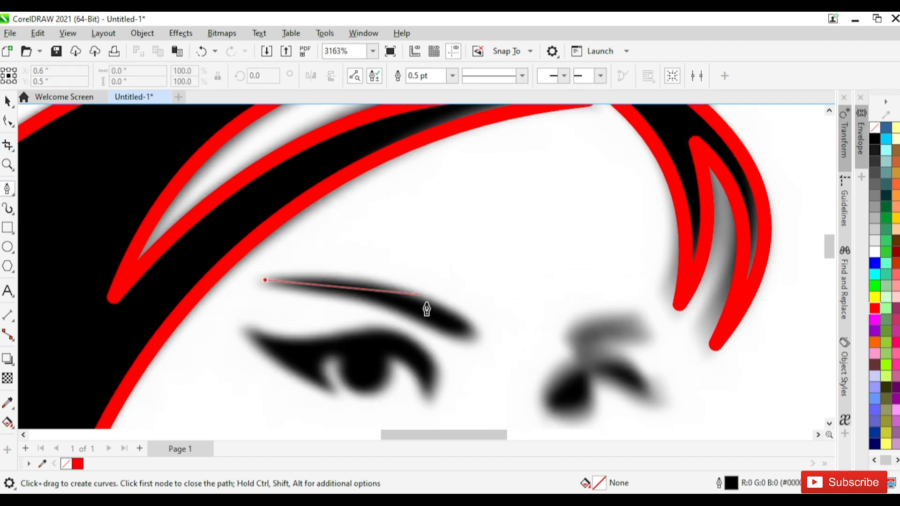
scroll(426, 308, "up", 1)
left_click(471, 326)
left_click(464, 342)
Set the left eyebrow's outline to Hairline width in red and close it at the outer tip.
left_click(453, 76)
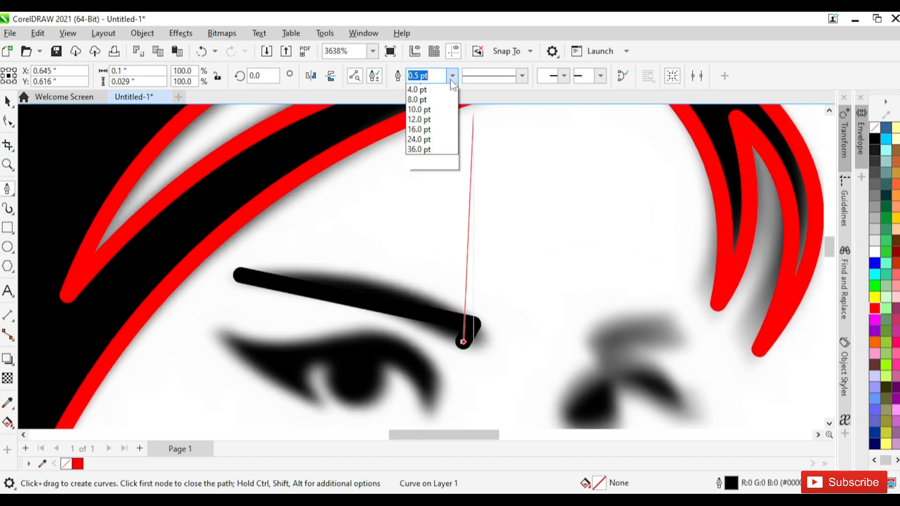
left_click(422, 86)
right_click(875, 309)
scroll(375, 338, "up", 2)
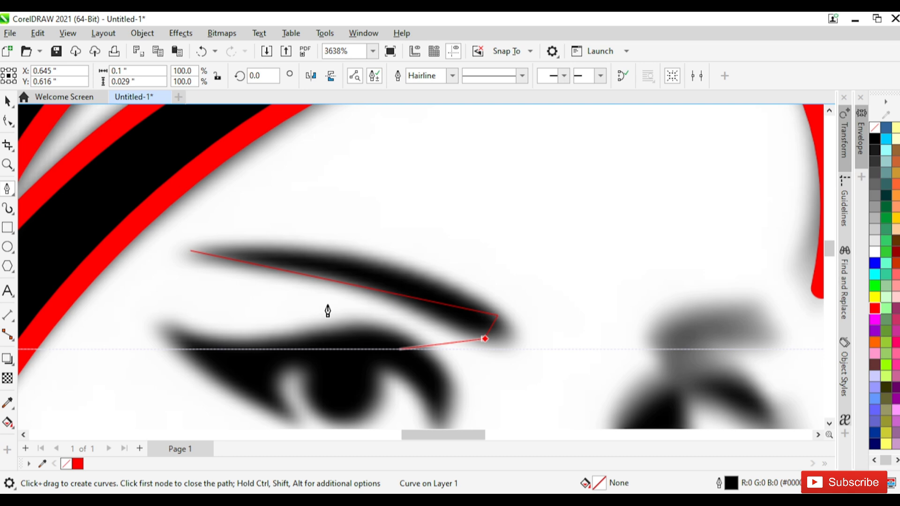
left_click(192, 253)
Draw a closed straight-sided triangle over the faint right eyebrow with the Pen tool.
scroll(192, 254, "down", 2)
left_click_drag(379, 282, 363, 253)
scroll(386, 286, "down", 2)
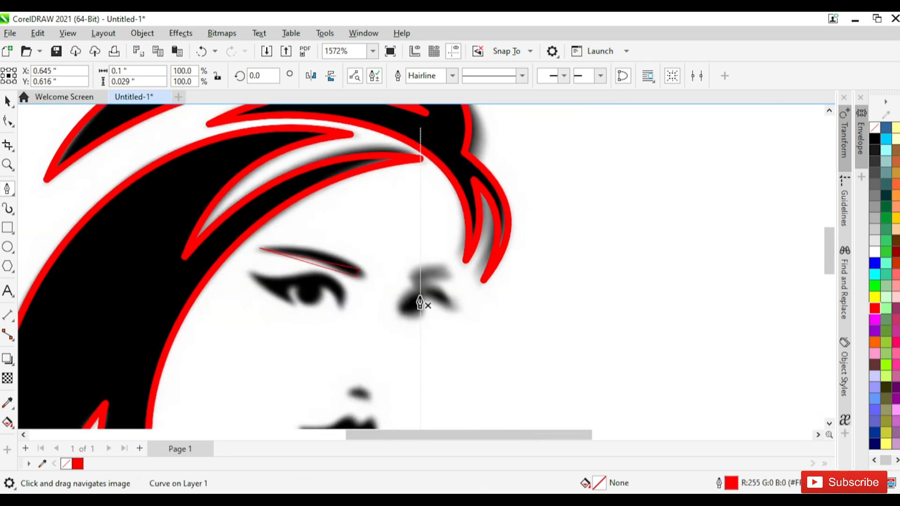
left_click_drag(337, 318, 386, 356)
scroll(385, 356, "up", 7)
left_click(313, 295)
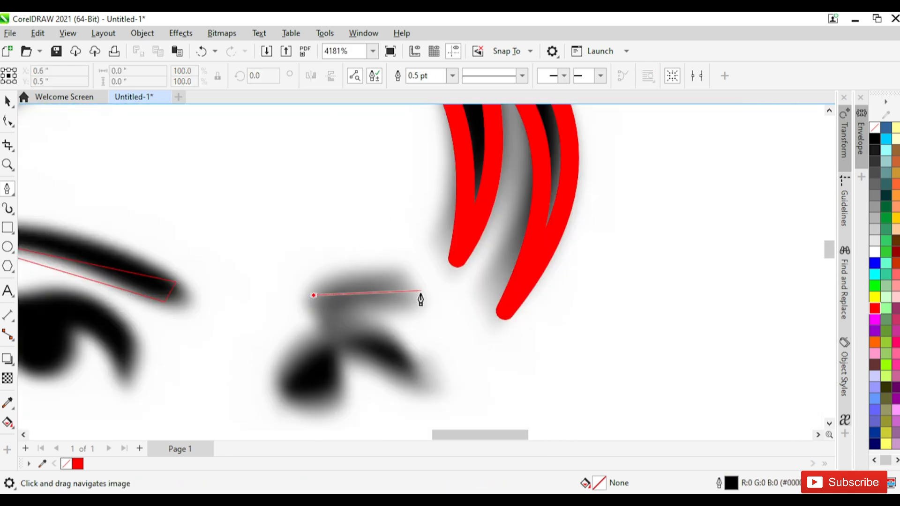
left_click(421, 295)
left_click(325, 317)
left_click(313, 295)
Set the right eyebrow's triangle outline to Hairline width and colour it red.
left_click(452, 76)
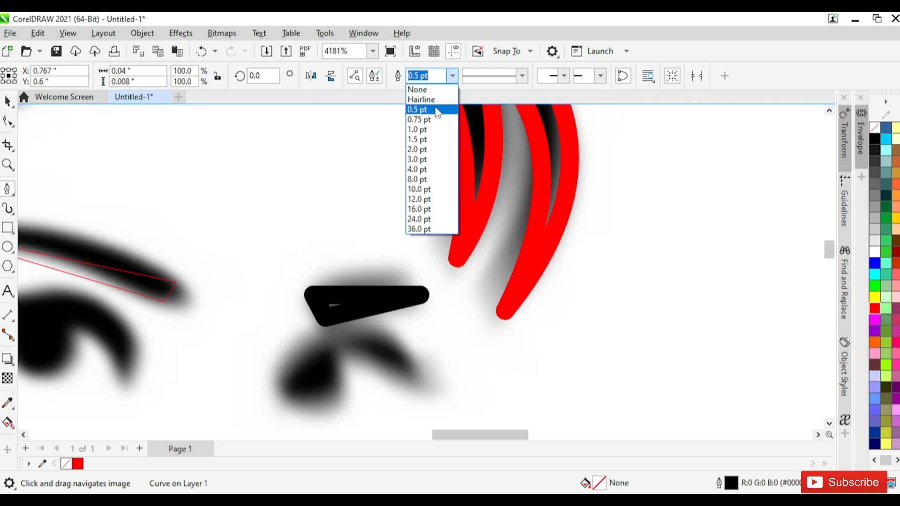
left_click(422, 99)
right_click(876, 309)
Convert the left eyebrow's long segments to curves and bend them to fit the upper and lower edges.
scroll(461, 270, "down", 1)
scroll(254, 303, "up", 1)
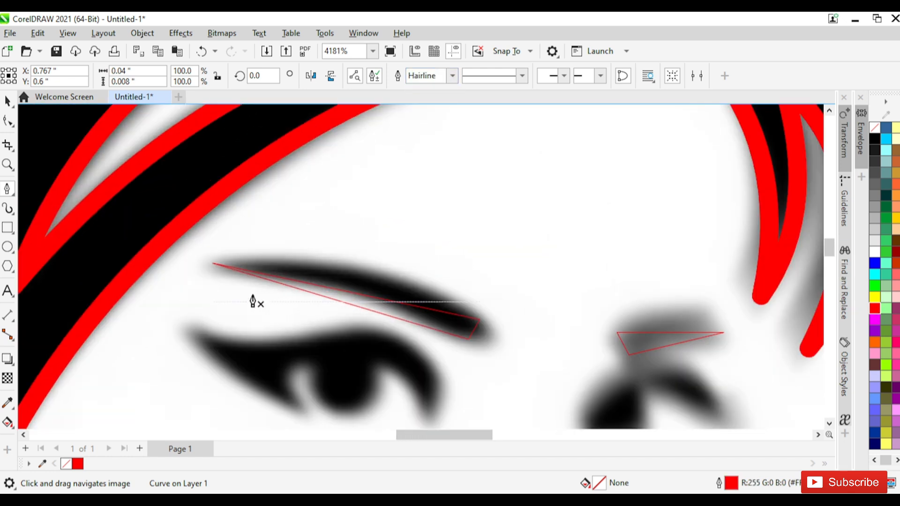
left_click(8, 121)
scroll(191, 250, "up", 1)
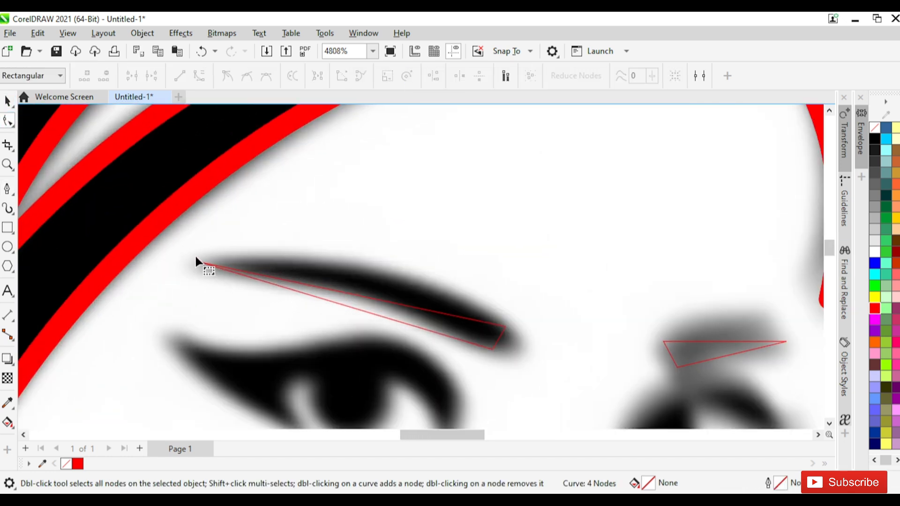
left_click(198, 75)
scroll(377, 302, "up", 1)
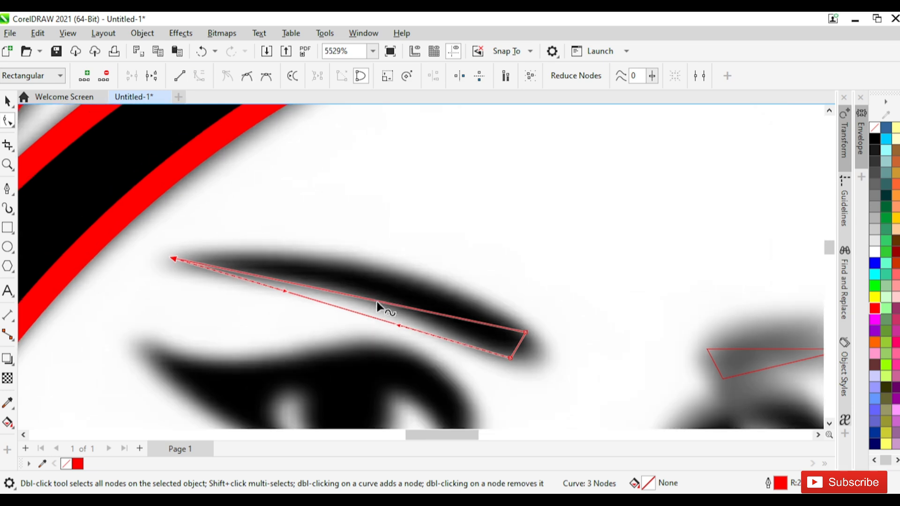
left_click_drag(364, 297, 287, 245)
scroll(364, 287, "up", 1)
left_click(444, 332)
left_click_drag(420, 309, 504, 313)
left_click_drag(369, 288, 378, 257)
left_click_drag(342, 287, 261, 276)
Round the left eyebrow's inner end, adding a node beside each of its two corners and deleting the corner nodes.
scroll(503, 314, "up", 1)
left_click_drag(513, 281, 505, 329)
double_click(493, 285)
scroll(515, 291, "up", 1)
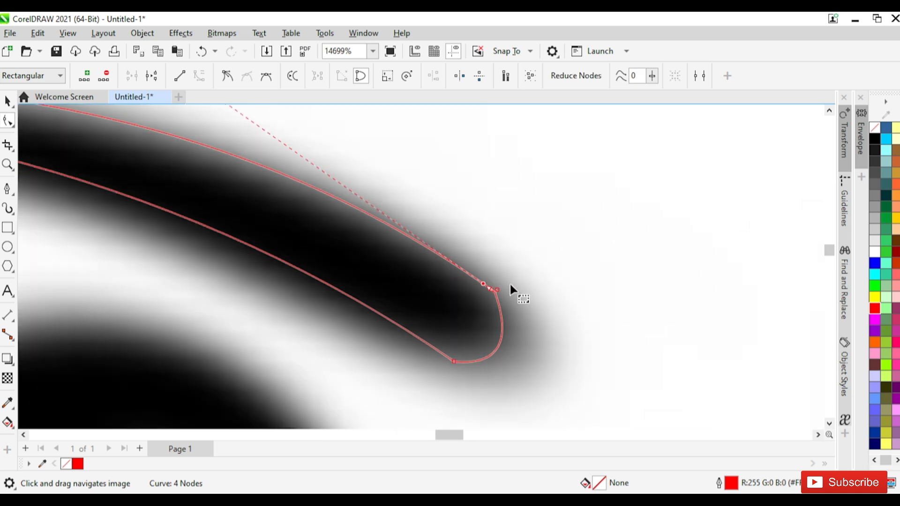
left_click_drag(511, 284, 493, 304)
key("Delete")
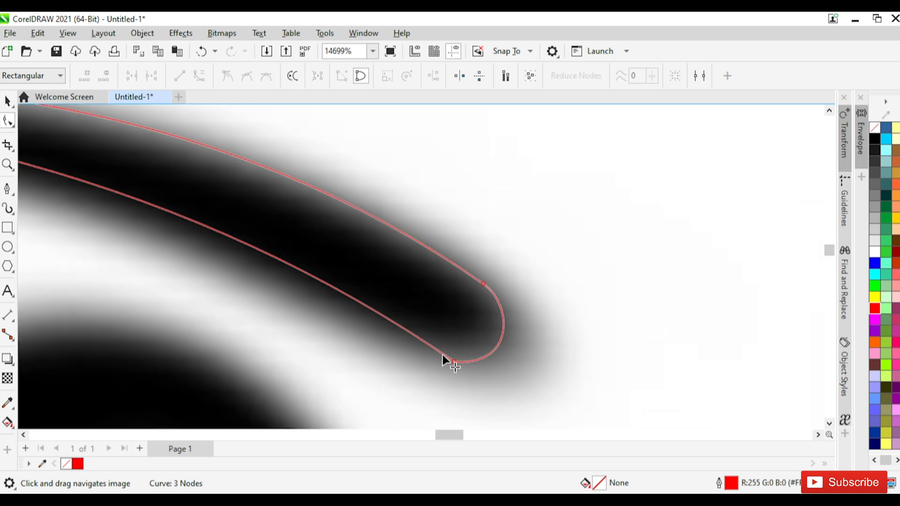
double_click(443, 352)
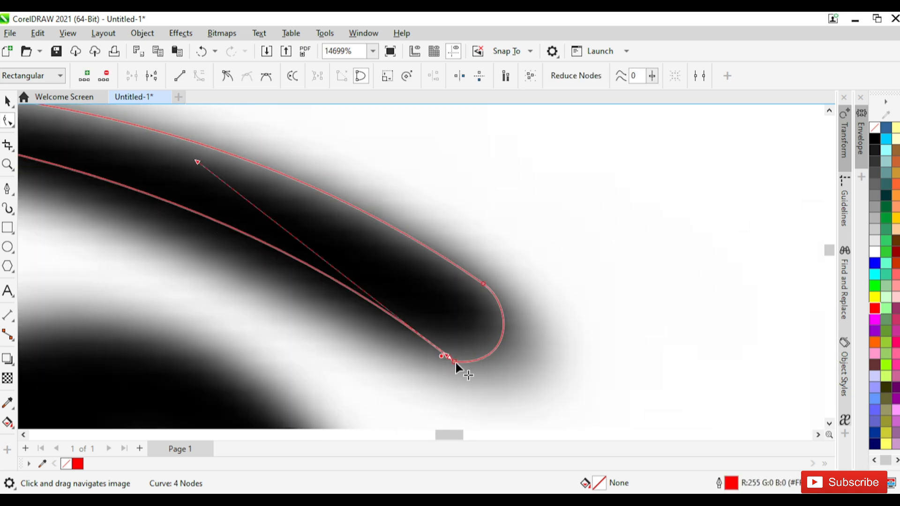
double_click(456, 362)
Convert the right eyebrow's triangle segments to curves and bend its upper and lower edges into shallow arcs.
scroll(511, 322, "down", 8)
scroll(449, 281, "up", 2)
left_click_drag(676, 313, 259, 267)
left_click(418, 291)
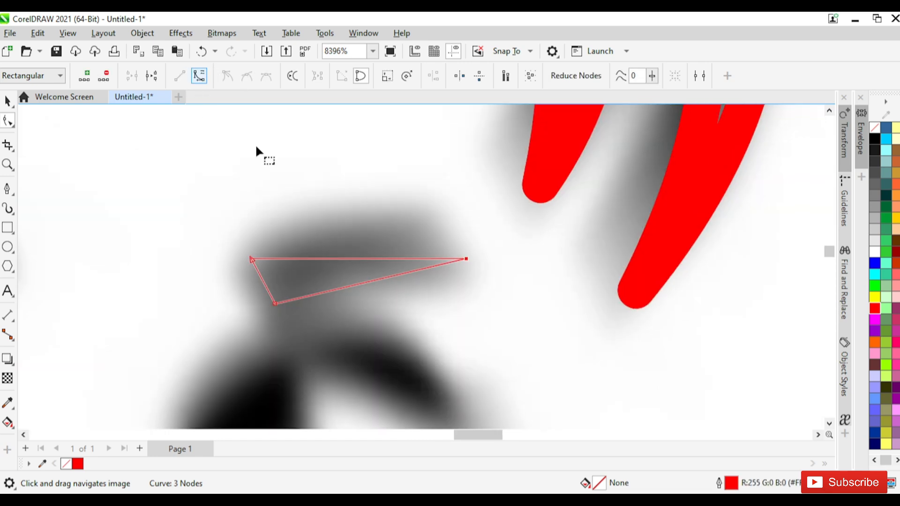
left_click_drag(357, 259, 455, 242)
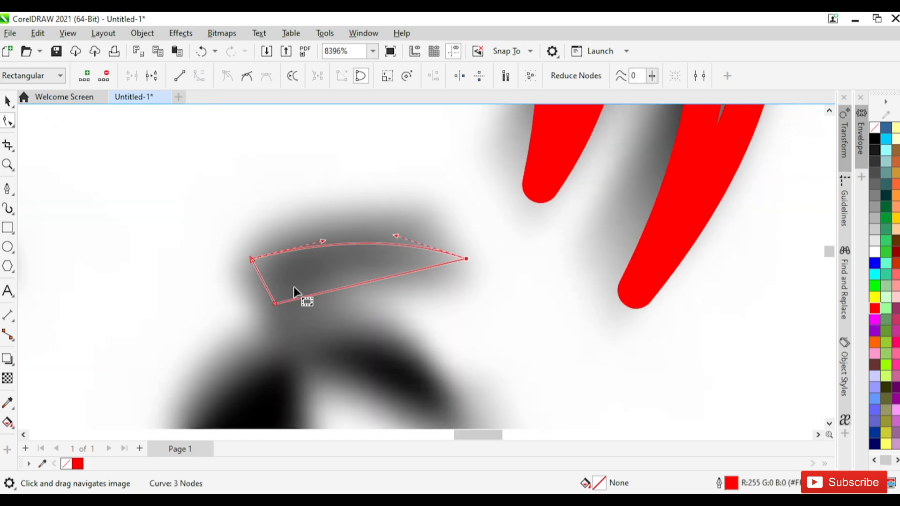
left_click_drag(342, 287, 335, 280)
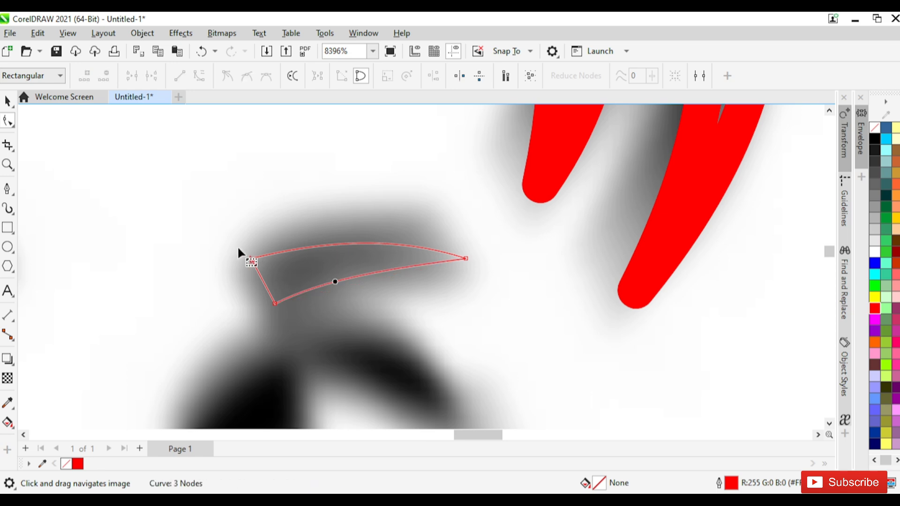
Round the right eyebrow's blunt inner end and smooth its upper corner by adding a nearby node and deleting the corner node.
left_click(251, 259)
scroll(268, 295, "up", 3)
left_click_drag(265, 285, 241, 286)
double_click(259, 235)
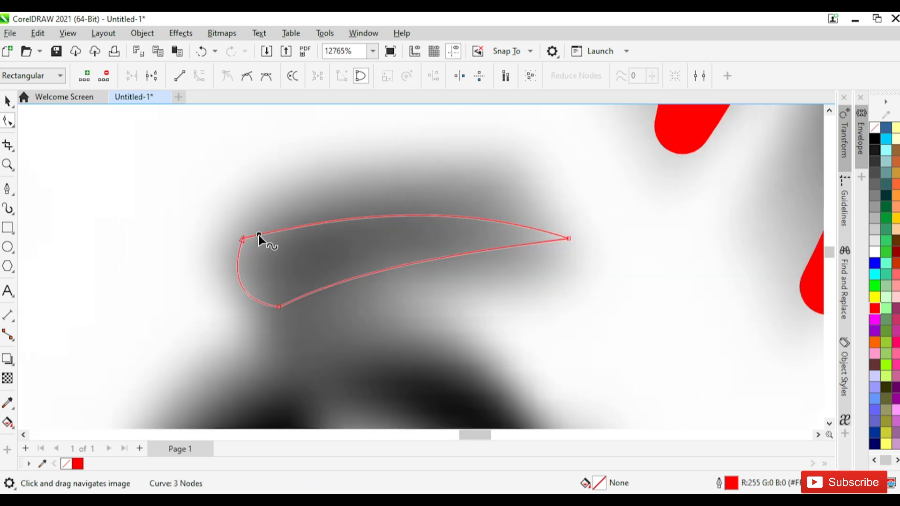
double_click(243, 239)
Start the left eye's Pen outline with a straight segment from the outer tip along the upper lid, using a red Hairline outline.
scroll(168, 249, "down", 2)
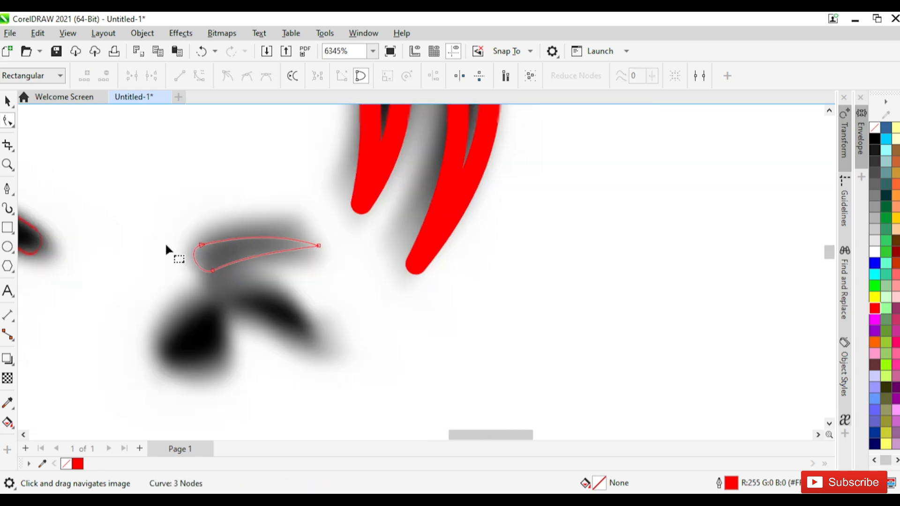
scroll(346, 245, "down", 2)
scroll(338, 301, "up", 1)
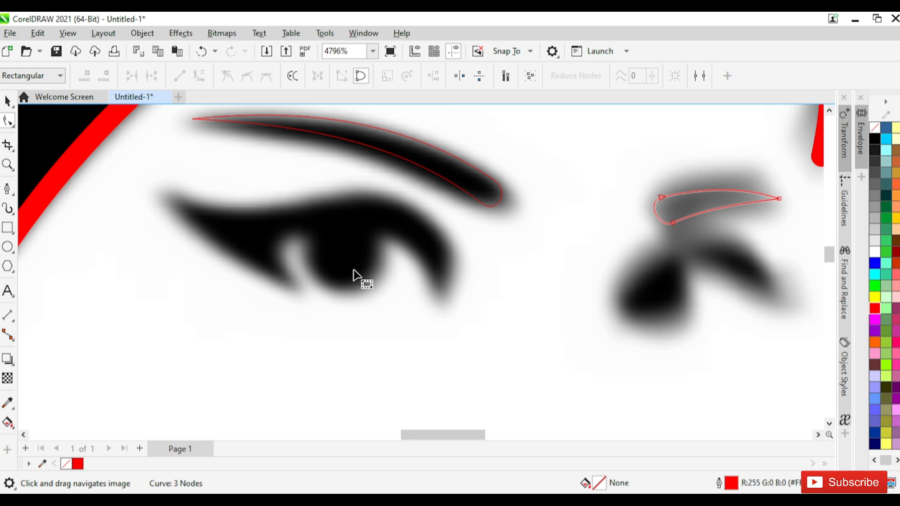
left_click(7, 188)
left_click(159, 190)
left_click(326, 202)
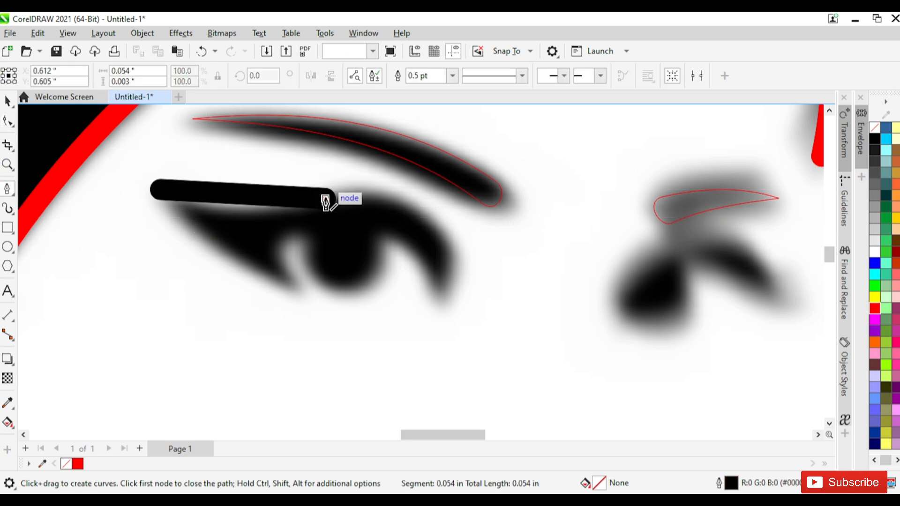
left_click(453, 75)
left_click(425, 94)
Continue the left eye's outline through the inner corner, the iris top and the lower lash point, closing it at the outer tip.
scroll(465, 302, "up", 1)
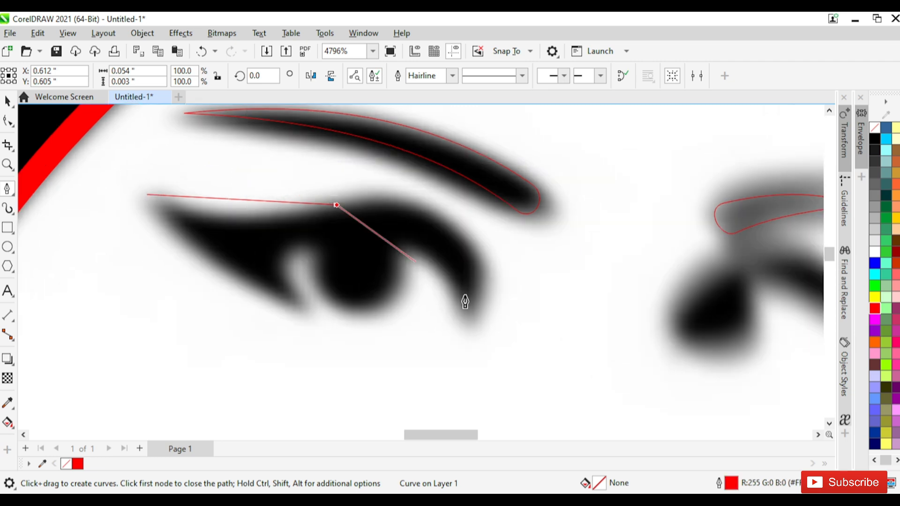
left_click(473, 319)
left_click(399, 245)
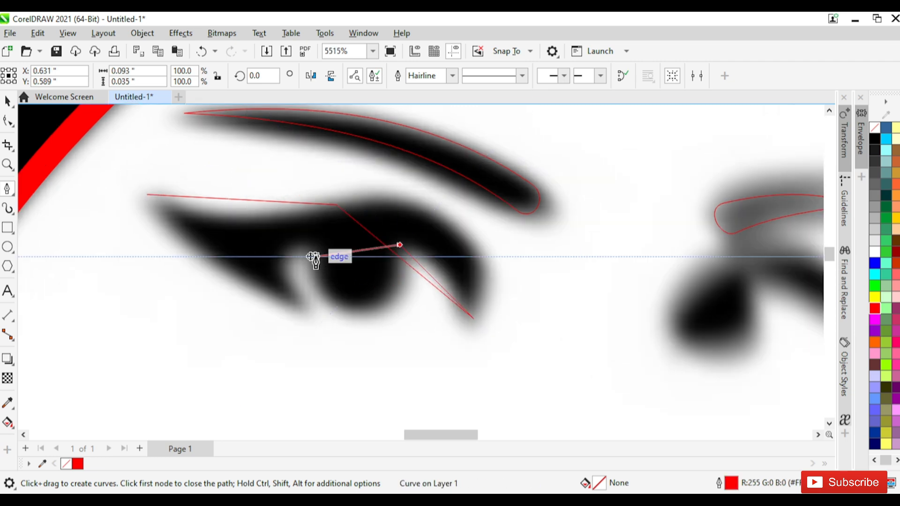
left_click(321, 257)
left_click(302, 308)
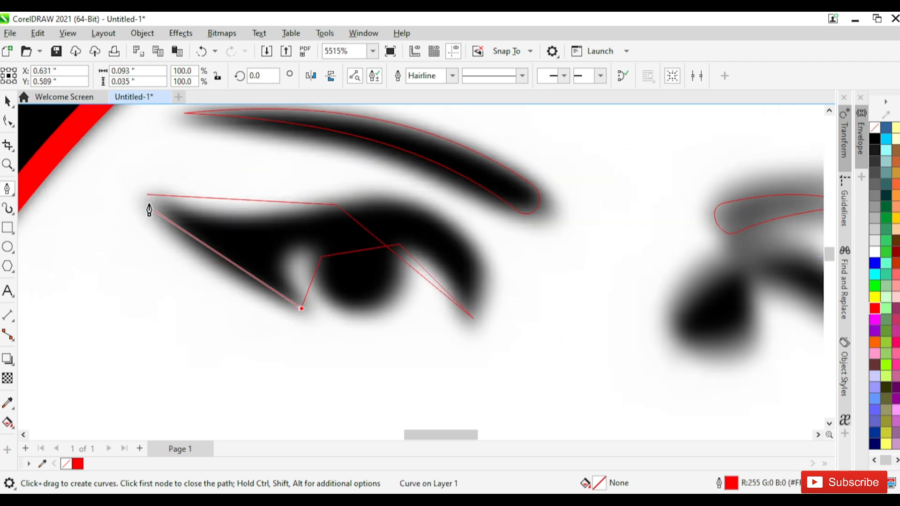
left_click(147, 195)
Start the right eye's Pen outline with a straight segment from its outer tip to its upper corner, using a red Hairline outline.
scroll(342, 258, "down", 3)
left_click_drag(343, 258, 90, 268)
scroll(315, 288, "up", 2)
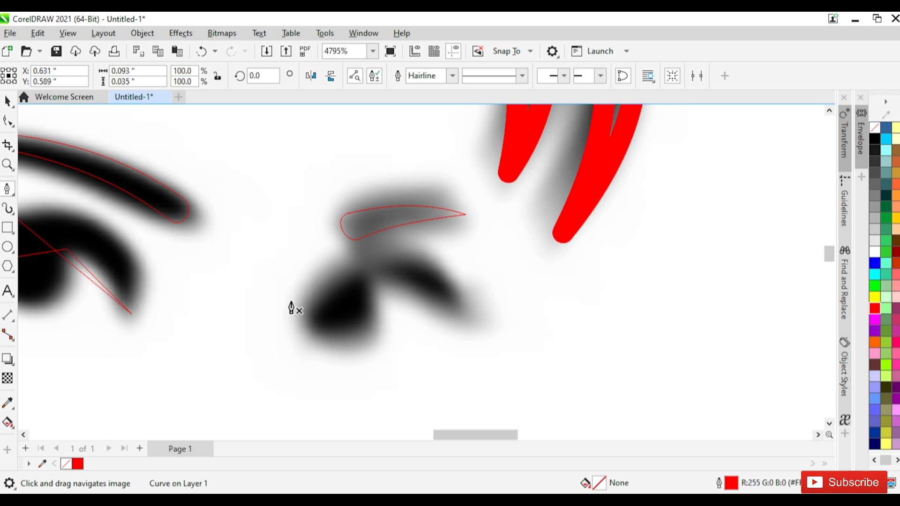
left_click(478, 314)
left_click(341, 260)
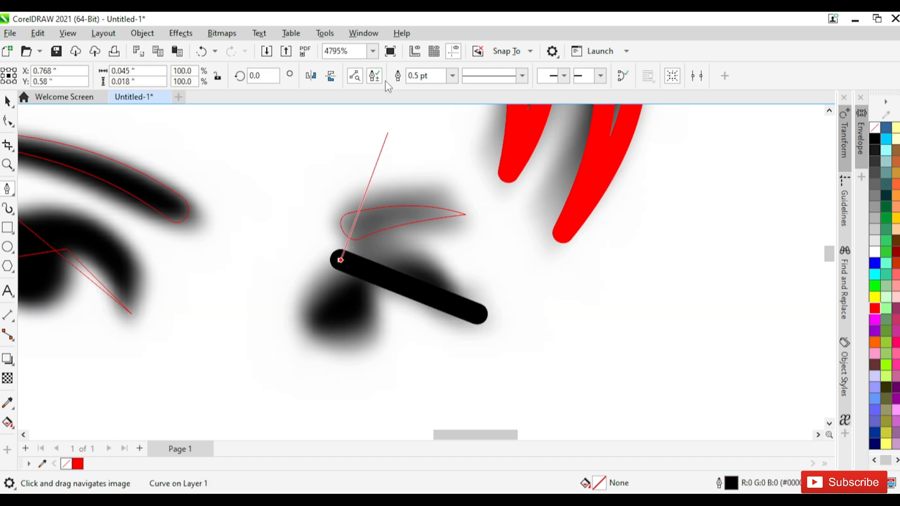
left_click(452, 76)
left_click(424, 99)
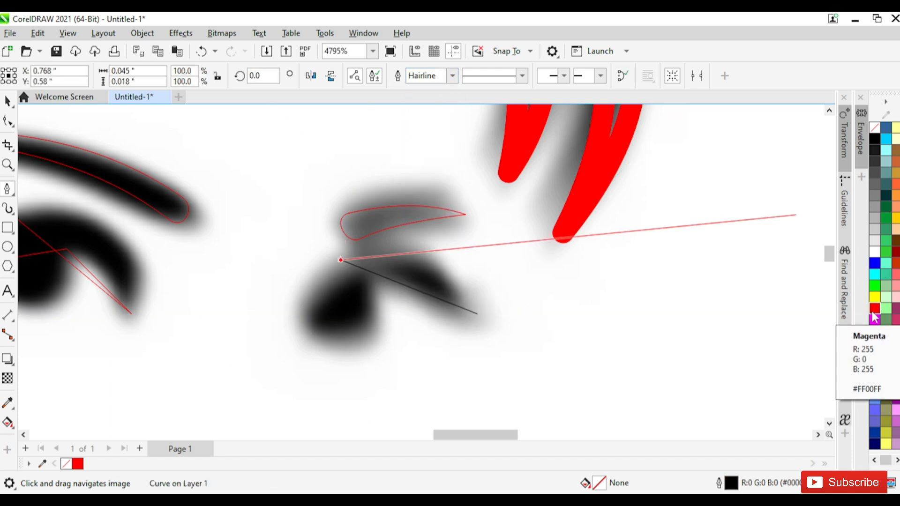
right_click(875, 309)
Continue the right eye's outline around the dark iris and close it at the outer tip.
scroll(270, 324, "up", 1)
left_click(317, 327)
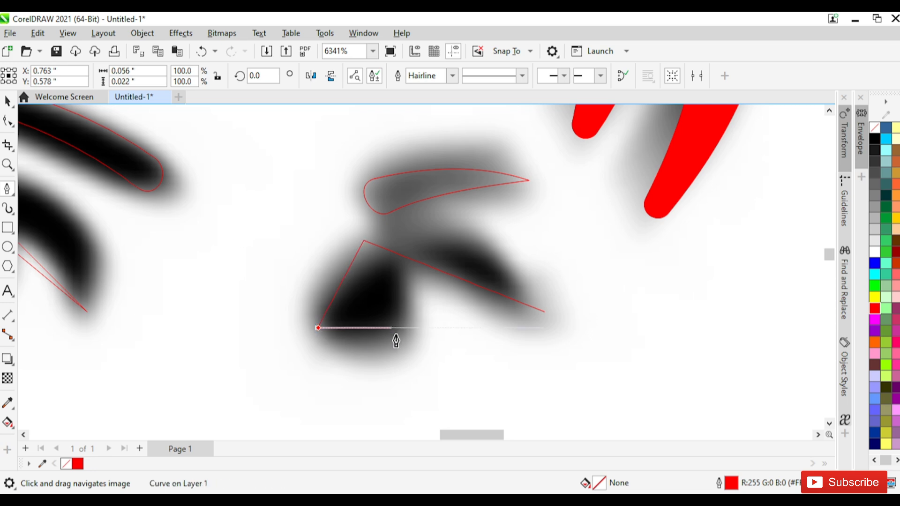
left_click(397, 334)
left_click(403, 267)
left_click(544, 311)
Convert the left eye's segment from the outer tip to the upper lid node into a curve and bend it along the lid.
scroll(355, 284, "down", 1)
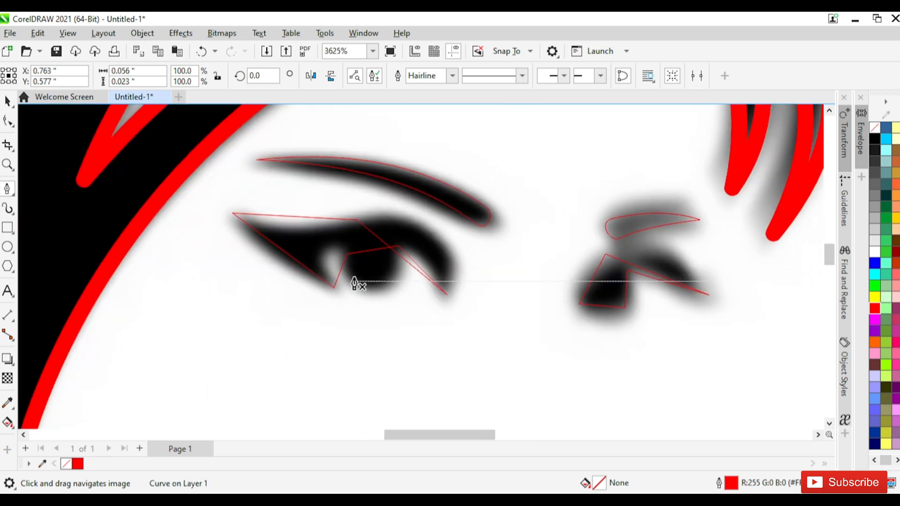
scroll(350, 232, "up", 1)
left_click(8, 122)
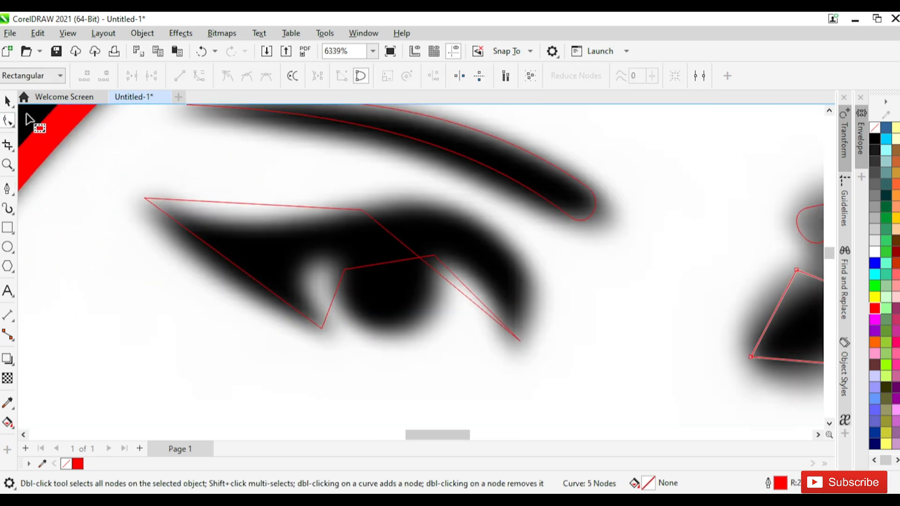
scroll(254, 224, "up", 1)
left_click(141, 189)
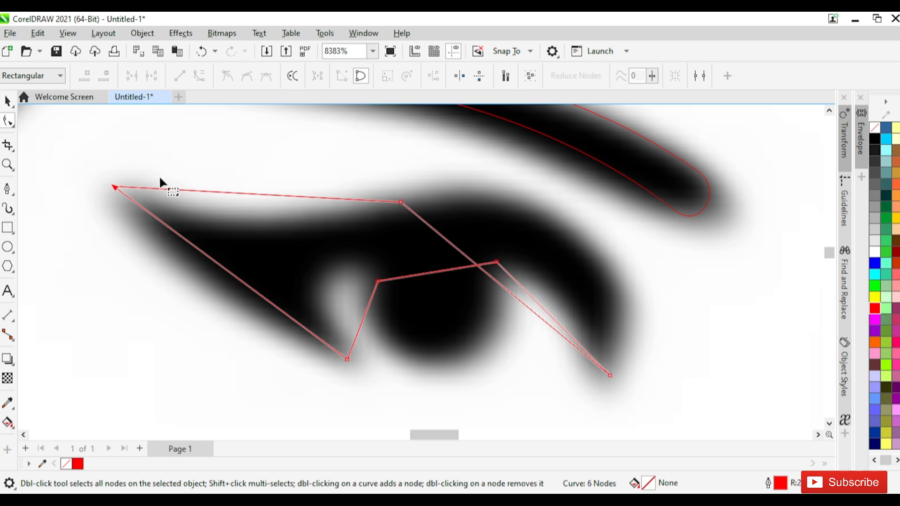
left_click(402, 202)
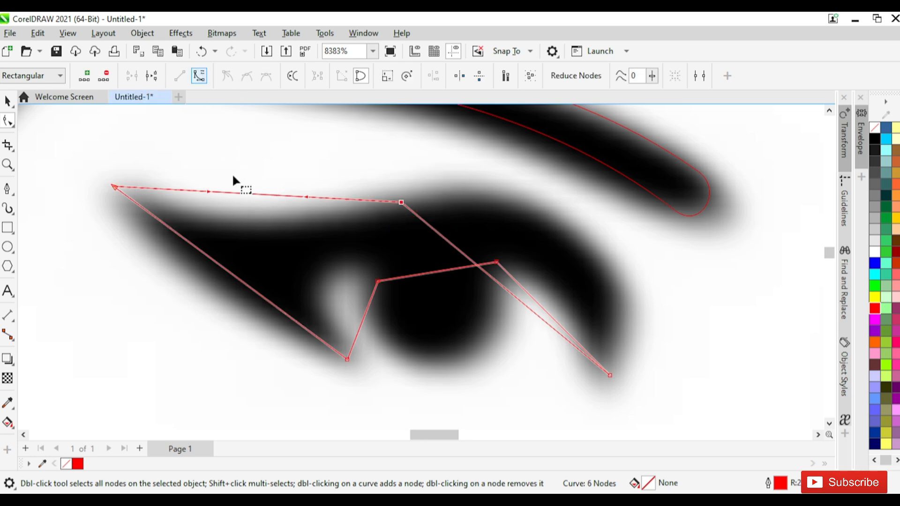
left_click_drag(255, 194, 255, 228)
Bend the left eye's segment from the upper lid node to the inner corner around the lid and adjust its handles to fit.
left_click_drag(385, 191, 285, 198)
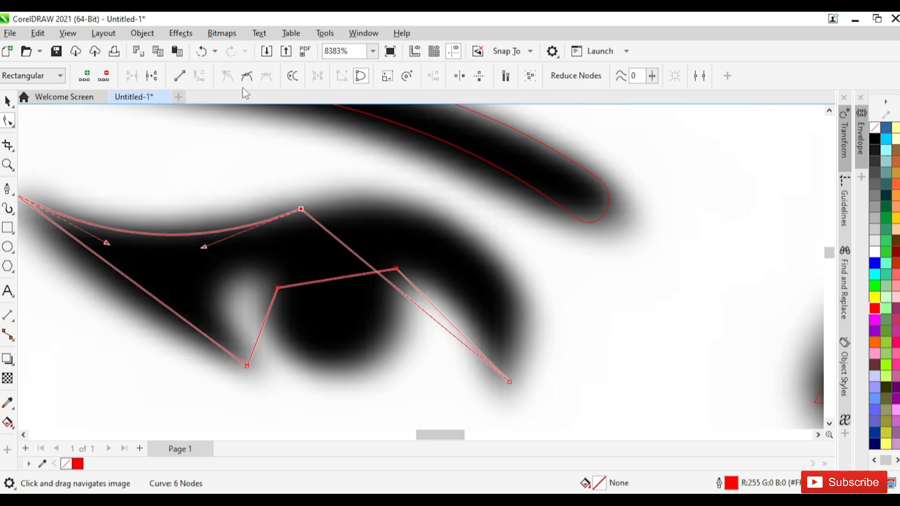
left_click_drag(417, 307, 488, 253)
left_click_drag(356, 230, 382, 248)
left_click_drag(496, 401, 496, 369)
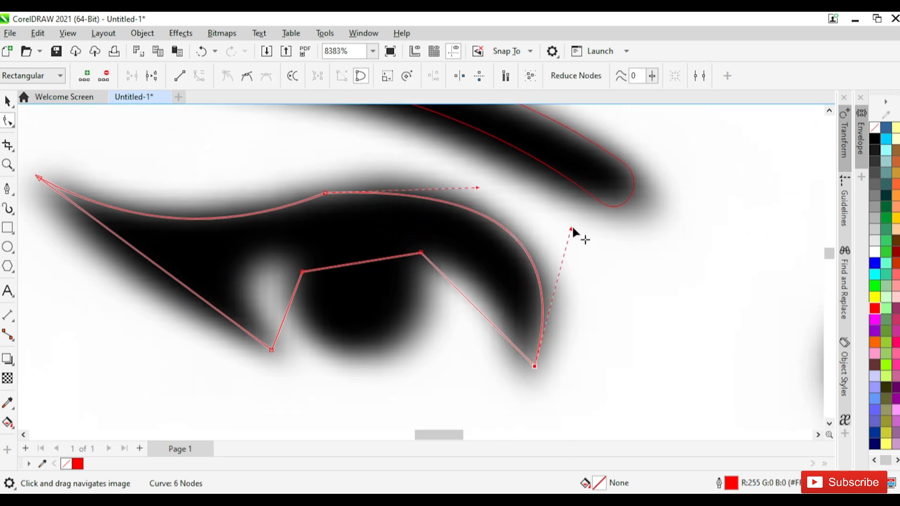
left_click_drag(572, 229, 576, 241)
left_click_drag(477, 186, 468, 177)
Smooth the left eye's upper lid by adding a node on each side of the middle node and deleting the middle node.
left_click_drag(400, 191, 427, 224)
double_click(405, 223)
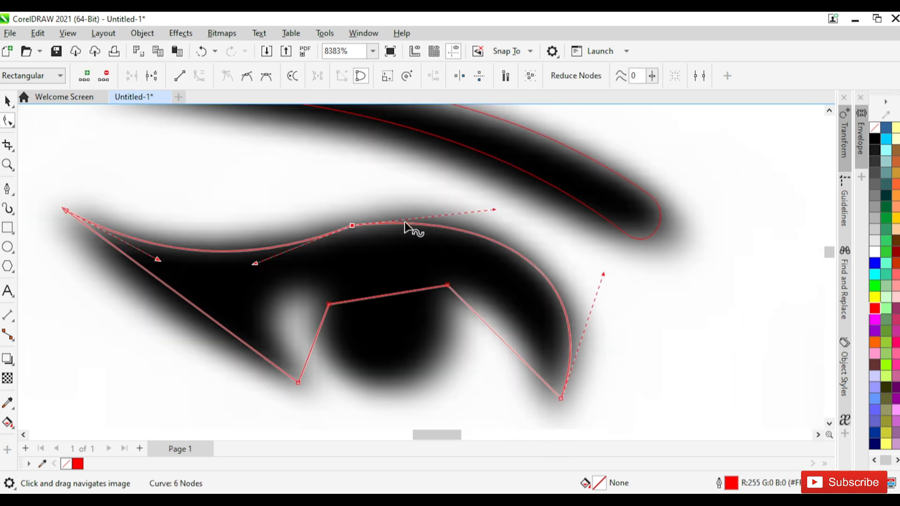
double_click(273, 248)
double_click(353, 228)
scroll(379, 156, "down", 1)
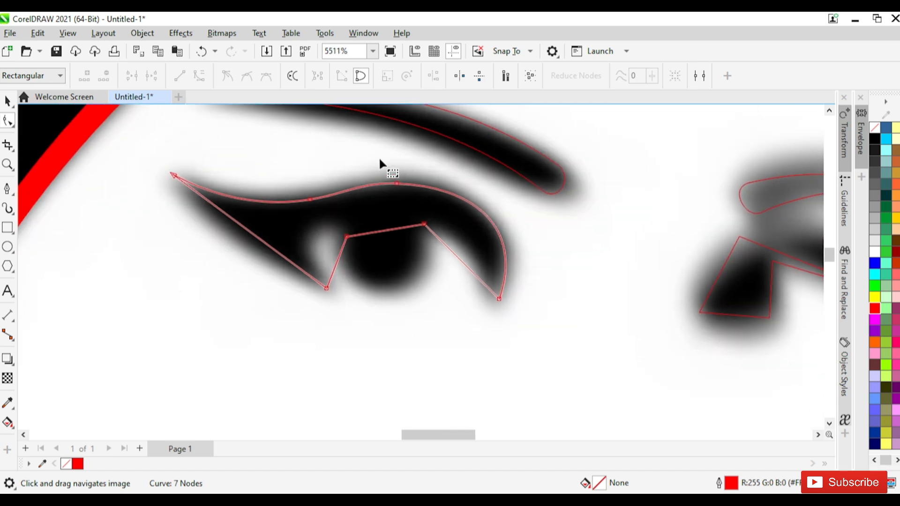
Bend the left eye's lower segment from the outer tip to the bottom node along the dark shape's lower edge.
scroll(305, 225, "up", 1)
left_click(105, 150)
left_click_drag(215, 246, 247, 290)
left_click_drag(274, 262, 196, 277)
Convert the left eye's segment beside the iris into a curve, bend it around the white highlight and adjust its handles.
left_click(326, 294)
left_click(191, 76)
scroll(313, 314, "up", 1)
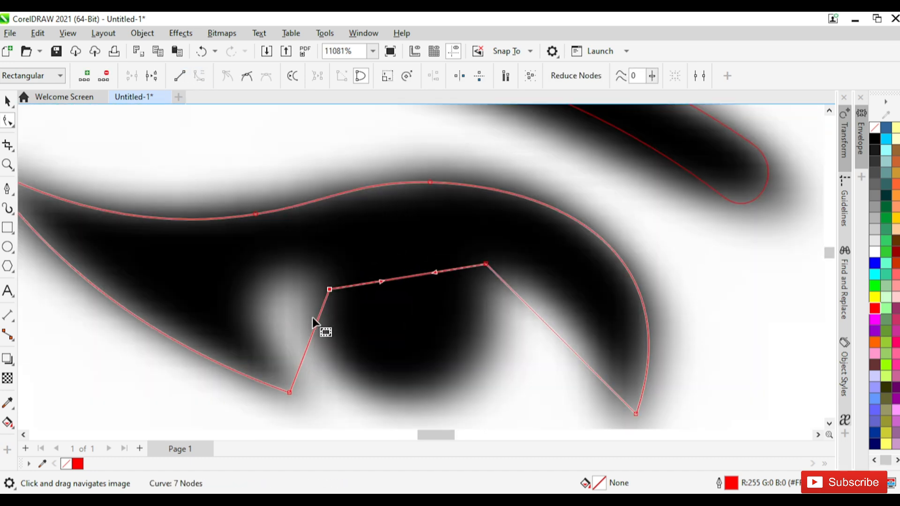
left_click_drag(310, 337, 287, 217)
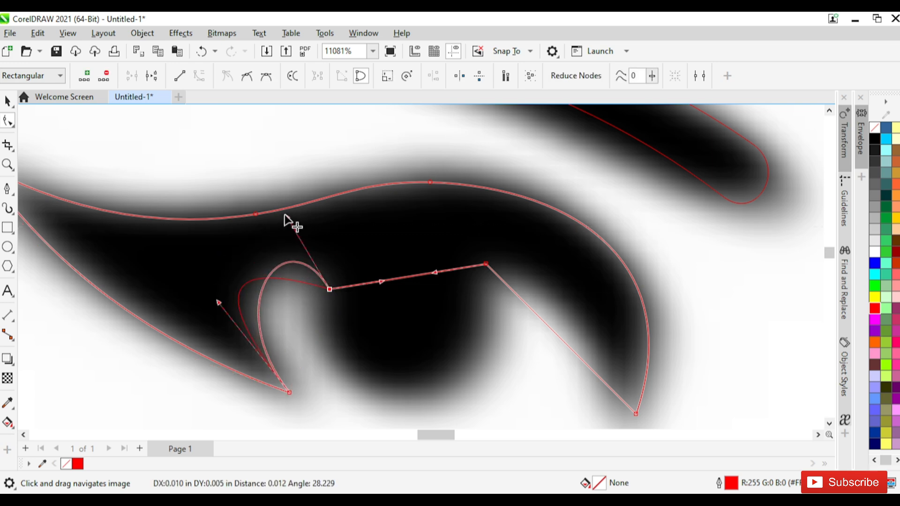
left_click_drag(219, 302, 173, 290)
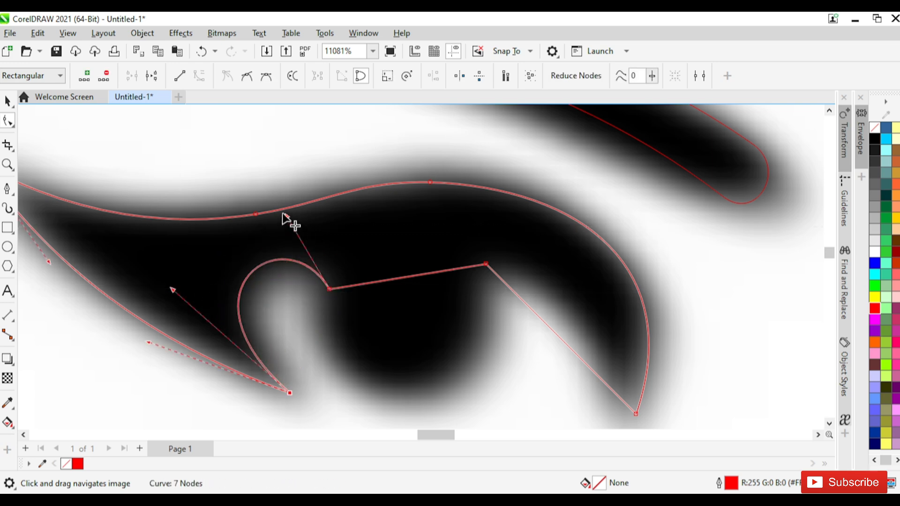
left_click_drag(287, 216, 314, 204)
left_click_drag(173, 291, 164, 289)
Convert the left eye's segment across the iris into a curve and bend it down around the iris's lower edge, adjusting the handles.
left_click_drag(436, 259, 443, 350)
left_click(445, 249)
left_click(199, 75)
left_click(365, 276)
left_click_drag(346, 343, 322, 352)
left_click_drag(444, 352, 456, 368)
mouse_move(322, 353)
left_mouse_down()
mouse_move(316, 334)
mouse_move(317, 353)
left_mouse_up()
scroll(455, 227, "up", 1)
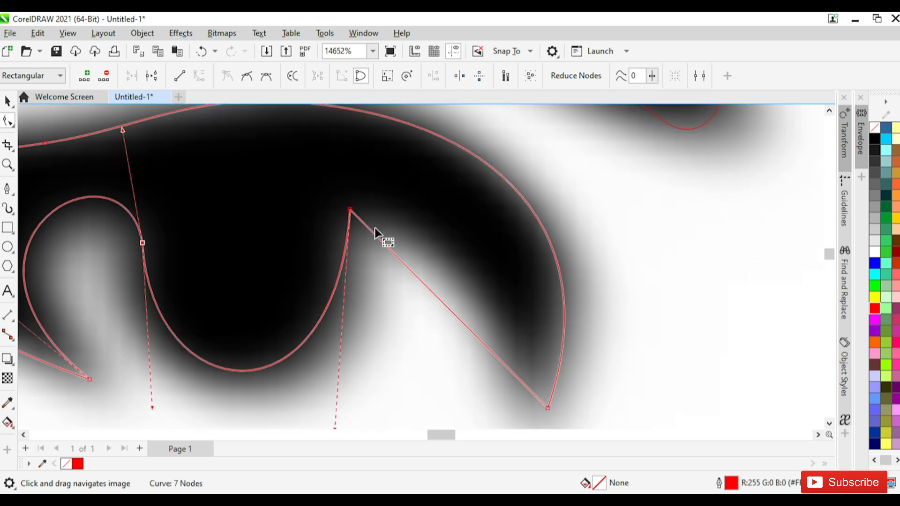
Convert the left eye's segment from the iris to the inner corner into a curve and bend it along the lid's underside.
left_click_drag(350, 210, 368, 247)
key("ctrl+z")
left_click_drag(540, 344, 492, 281)
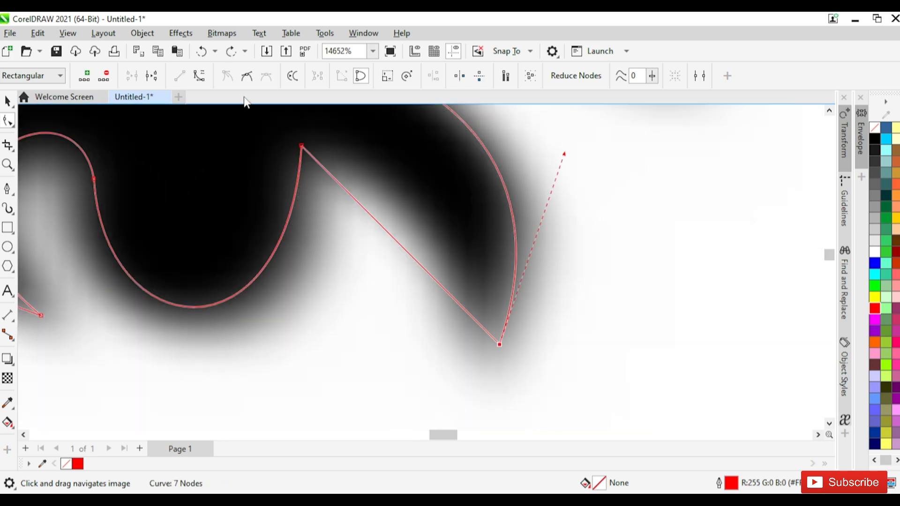
left_click(199, 76)
left_click_drag(404, 250, 414, 196)
left_click_drag(363, 213, 374, 296)
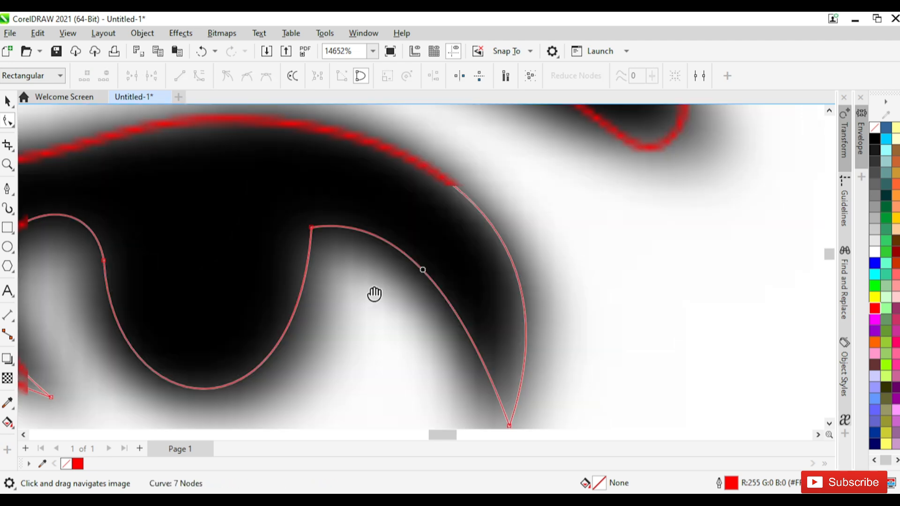
Round the left eye's corner between the iris and inner lid by adding a node on each side and deleting the corner node.
double_click(306, 267)
double_click(348, 228)
double_click(312, 228)
left_click(325, 219)
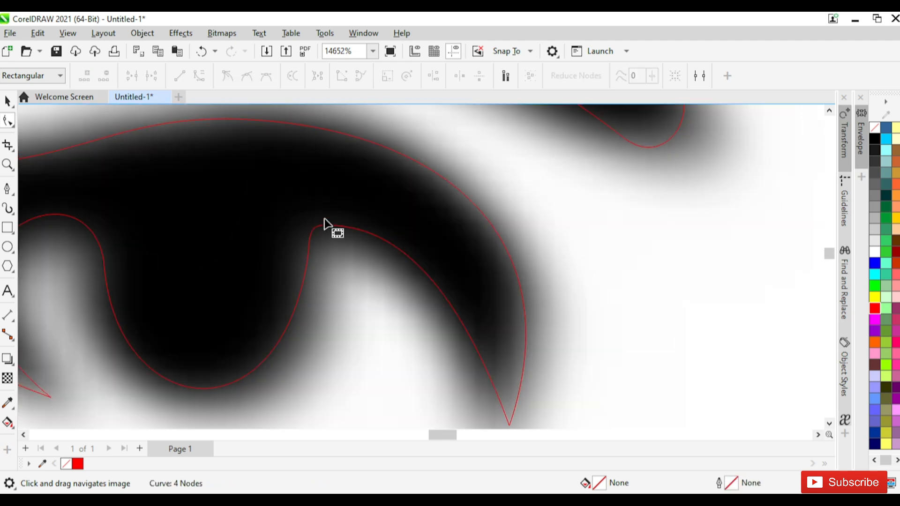
Bend the right eye's top segment from the upper node to the outer tip along the upper lid.
scroll(392, 187, "down", 4)
left_click_drag(251, 199, 203, 221)
scroll(645, 225, "up", 3)
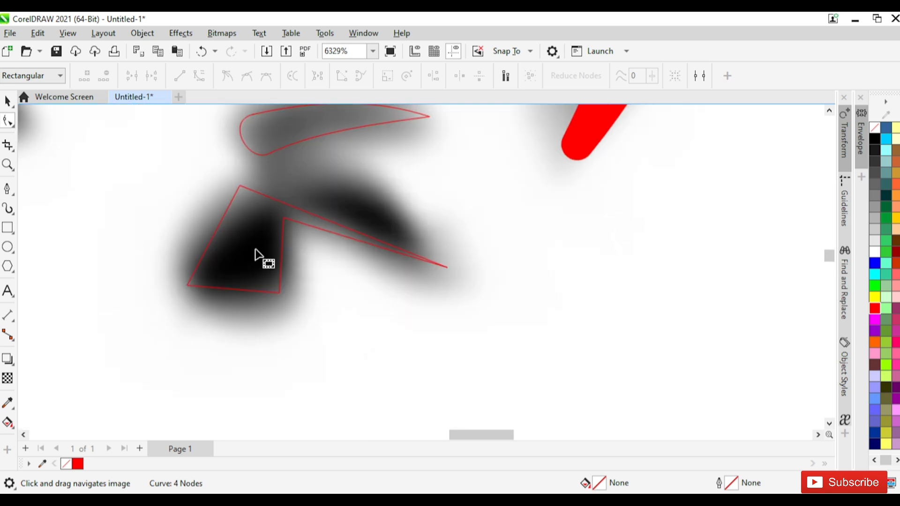
left_click(237, 192)
left_click_drag(231, 178, 196, 198)
left_click_drag(319, 250, 335, 211)
Bend the right eye's segments along the lid's underside and the iris's outer side into curves that follow the dark shape.
left_click_drag(238, 235, 262, 250)
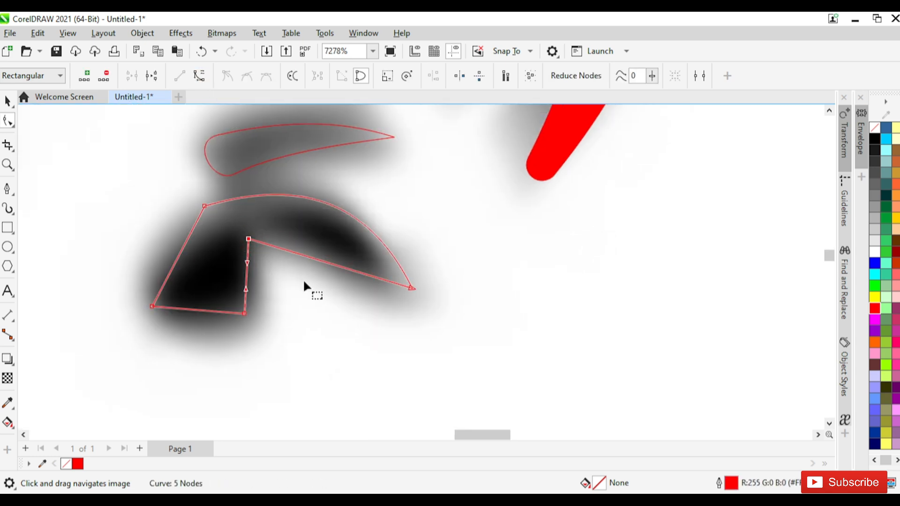
scroll(304, 284, "up", 1)
left_click_drag(332, 257, 491, 315)
left_click_drag(326, 249, 310, 207)
scroll(254, 242, "up", 1)
left_click_drag(254, 240, 203, 212)
left_click_drag(206, 292, 300, 294)
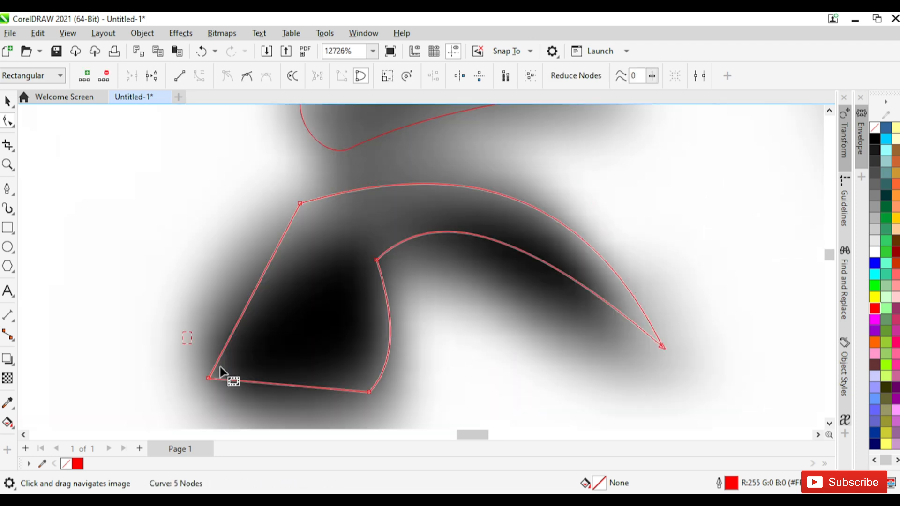
Bend the right eye's remaining segments around the inner side and bottom of the iris.
left_click_drag(257, 298, 232, 275)
left_click_drag(284, 288, 297, 231)
left_click_drag(257, 339, 204, 302)
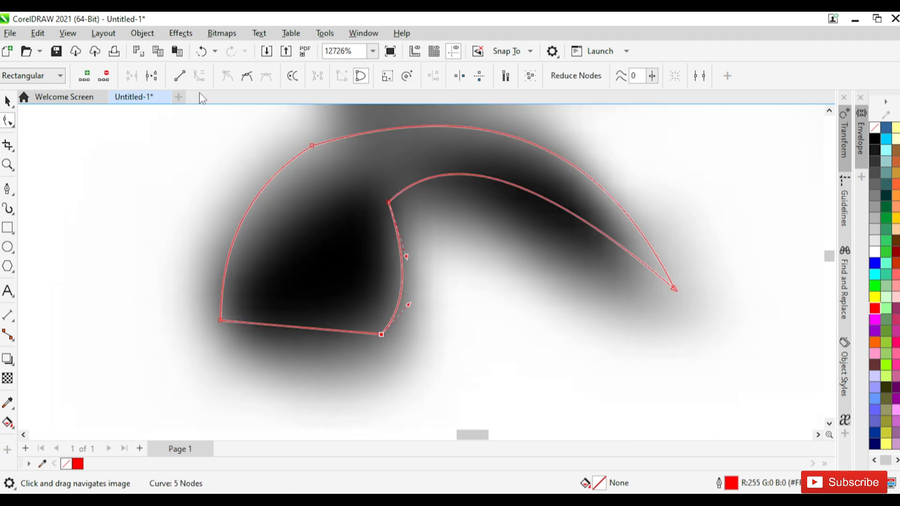
left_click_drag(301, 332, 294, 364)
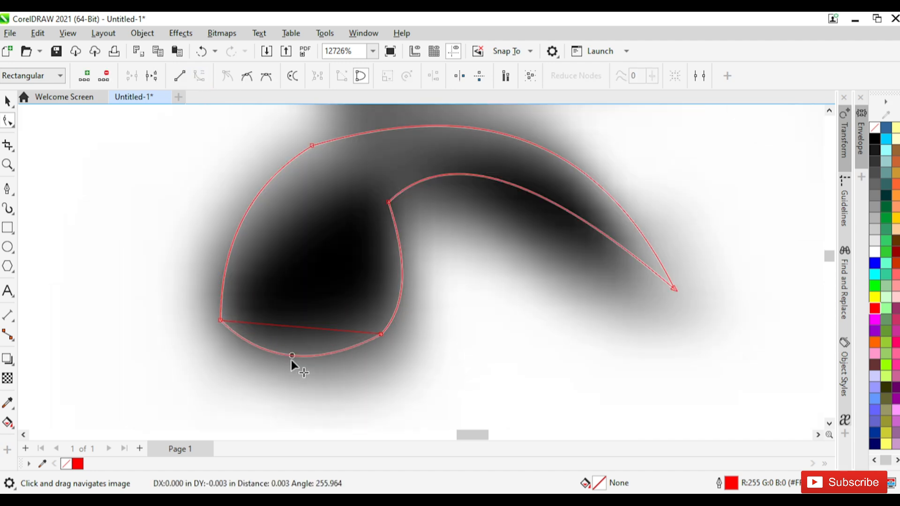
Round the right eye's two lower corners and its upper corner by adding neighbouring nodes and deleting the corner nodes.
double_click(221, 295)
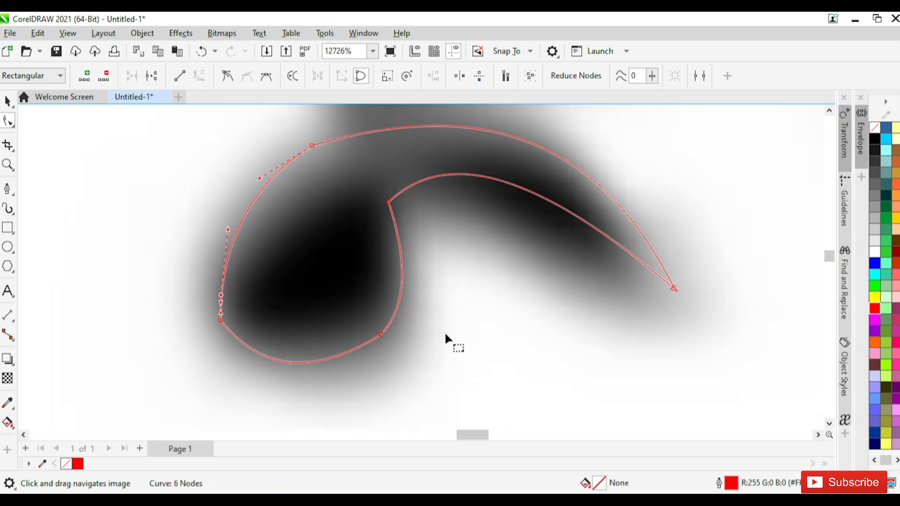
double_click(221, 320)
double_click(382, 334)
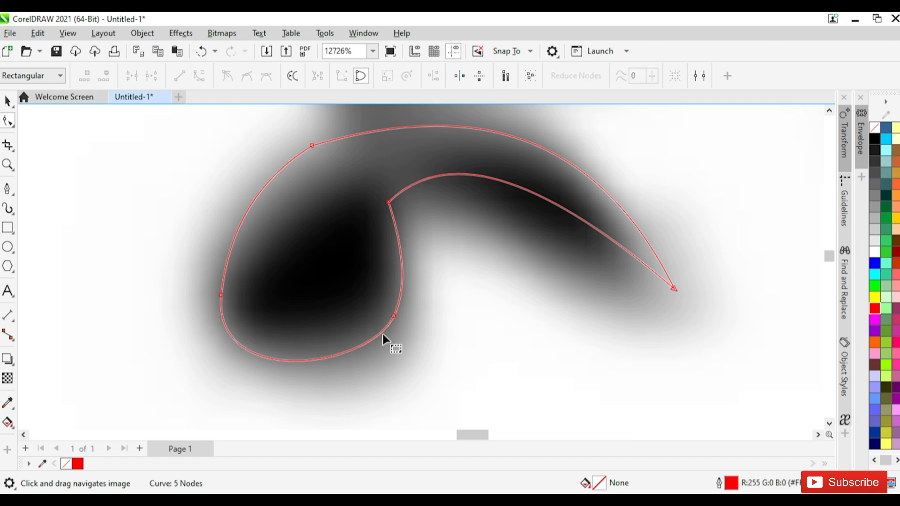
scroll(495, 303, "down", 4)
scroll(445, 270, "up", 3)
left_click_drag(482, 210, 416, 243)
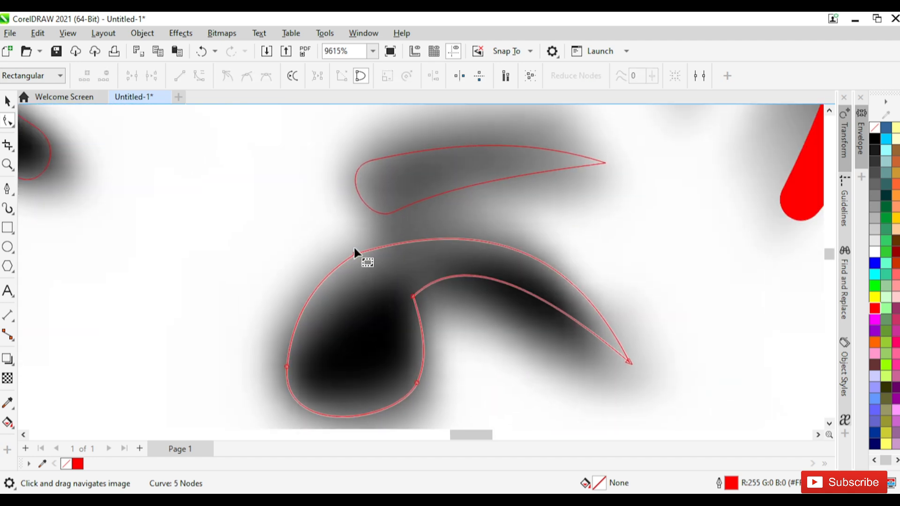
double_click(407, 243)
double_click(355, 255)
Start the lips' outline with the Pen tool at the pointed mouth corner and add a node on the upper lip's slope.
scroll(389, 233, "down", 5)
left_click_drag(339, 353, 369, 223)
scroll(365, 218, "up", 1)
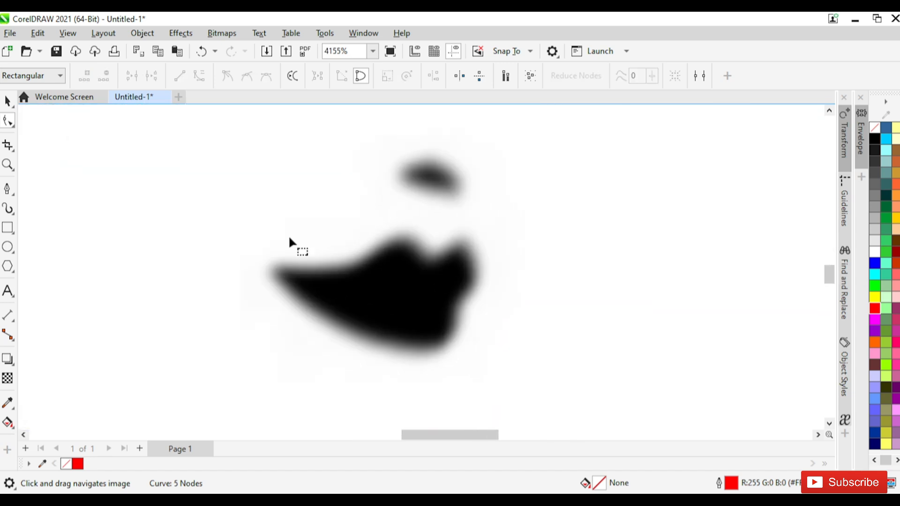
left_click(9, 189)
scroll(276, 280, "up", 1)
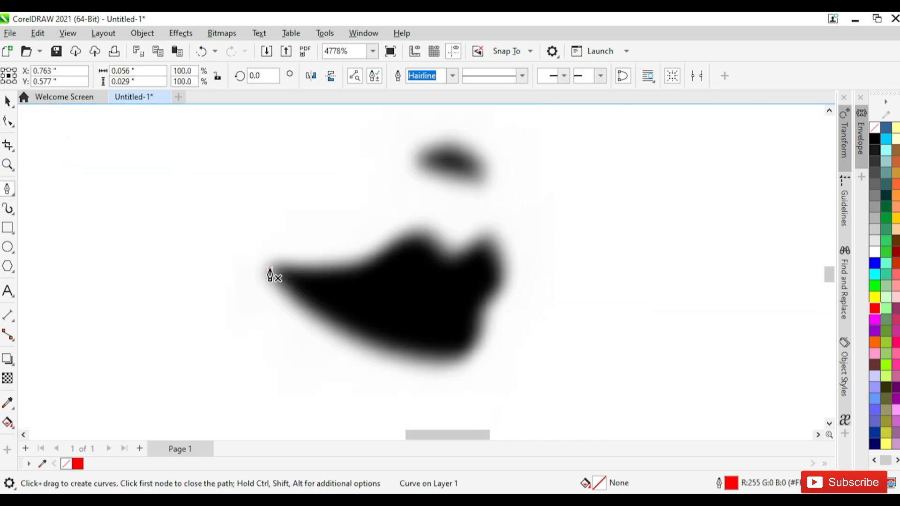
left_click(270, 271)
left_click(389, 249)
Give the lips' outline a red colour and Hairline width.
left_click(453, 76)
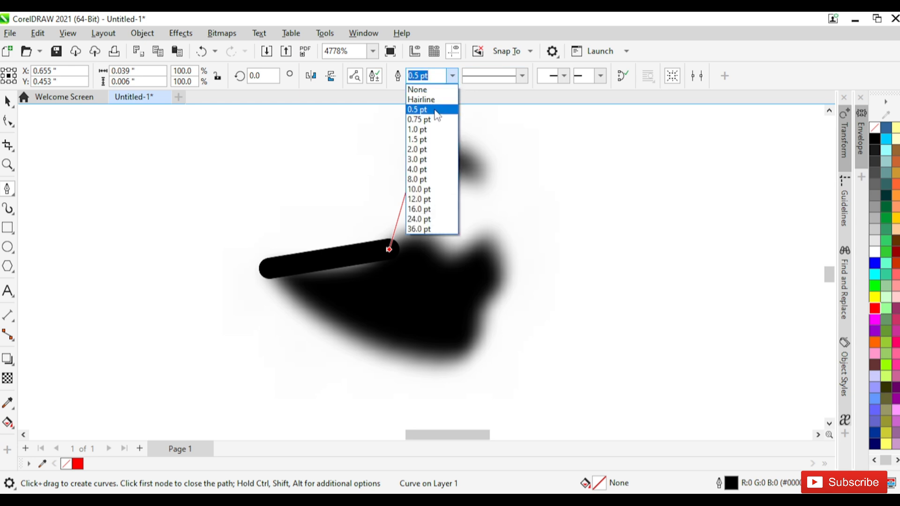
left_click(435, 110)
right_click(874, 308)
scroll(380, 230, "up", 1)
left_click(454, 77)
left_click(431, 100)
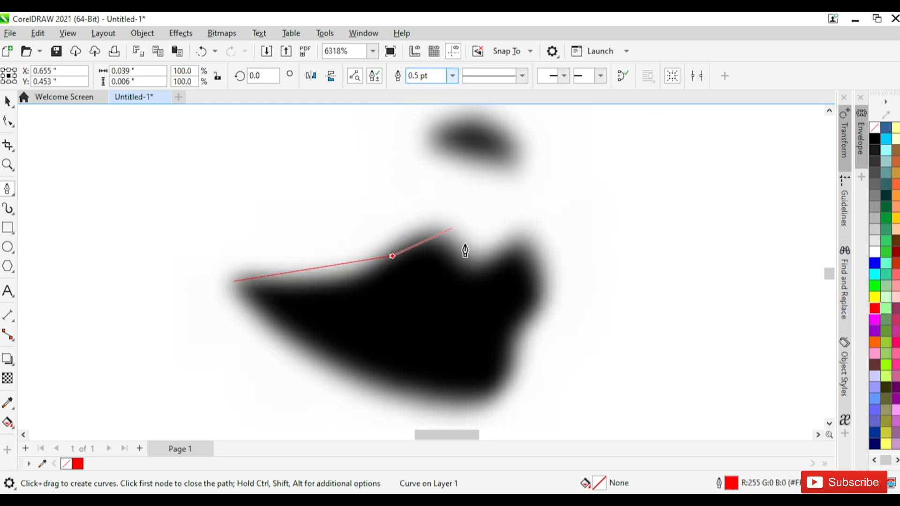
Continue the lips' outline with straight segments along the upper lip's dip, the far side and the bottom, and close it.
left_click(486, 268)
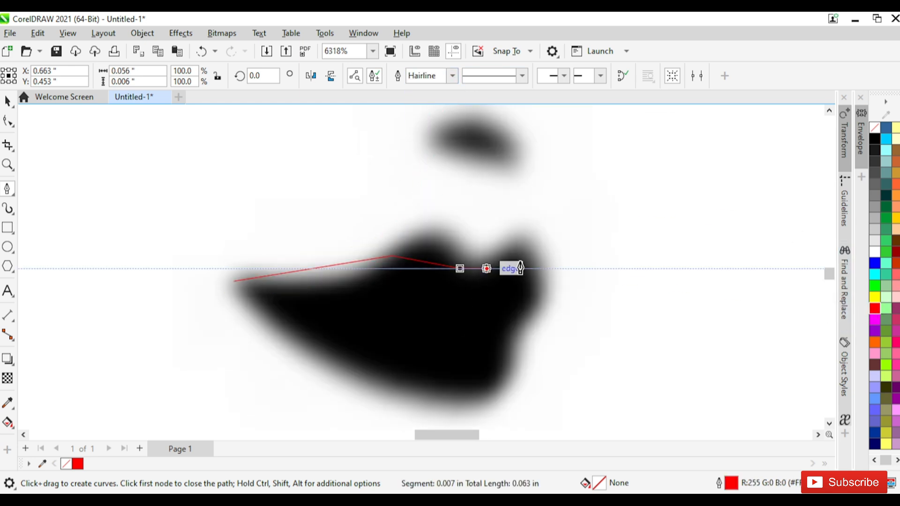
left_click(520, 319)
left_click(505, 353)
left_click(431, 392)
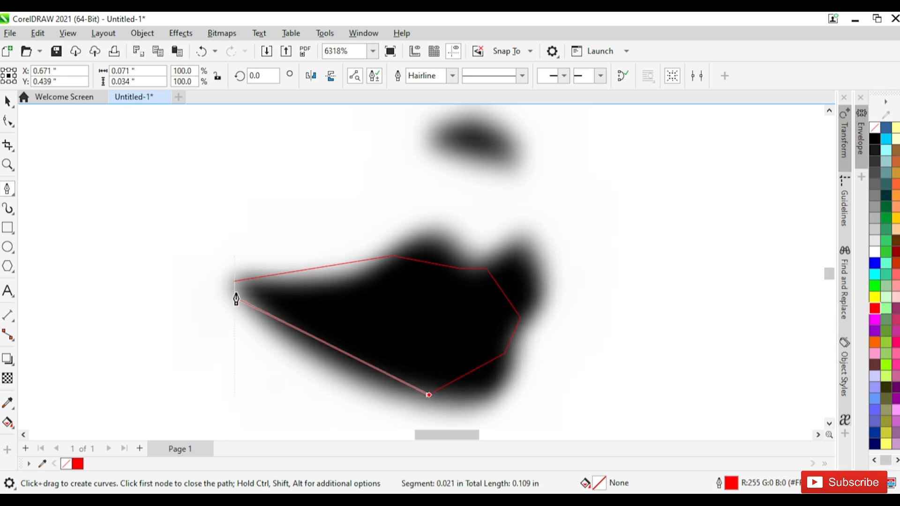
left_click(235, 281)
Draw a closed two-node Pen path across the nose shadow above the lips and give it a red Hairline outline.
scroll(438, 195, "down", 5)
scroll(362, 257, "down", 2)
scroll(376, 242, "up", 4)
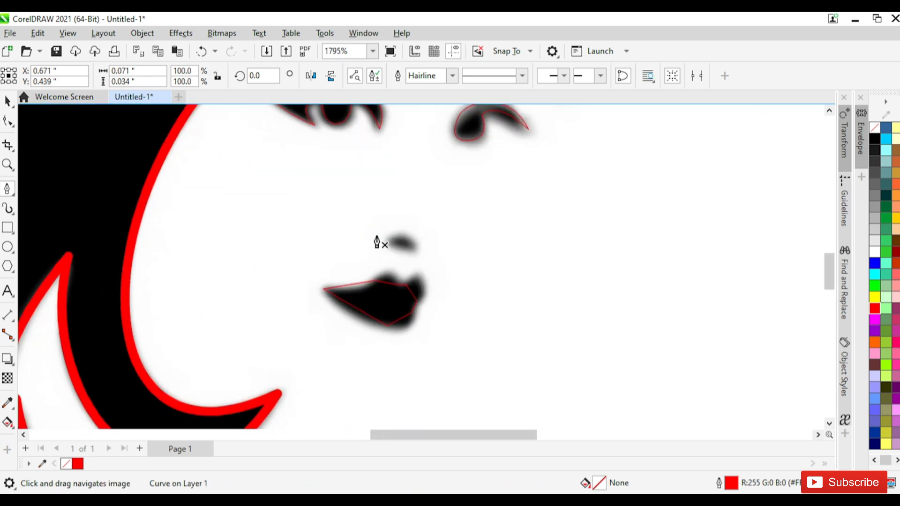
scroll(390, 257, "down", 4)
scroll(327, 287, "up", 4)
scroll(321, 312, "up", 1)
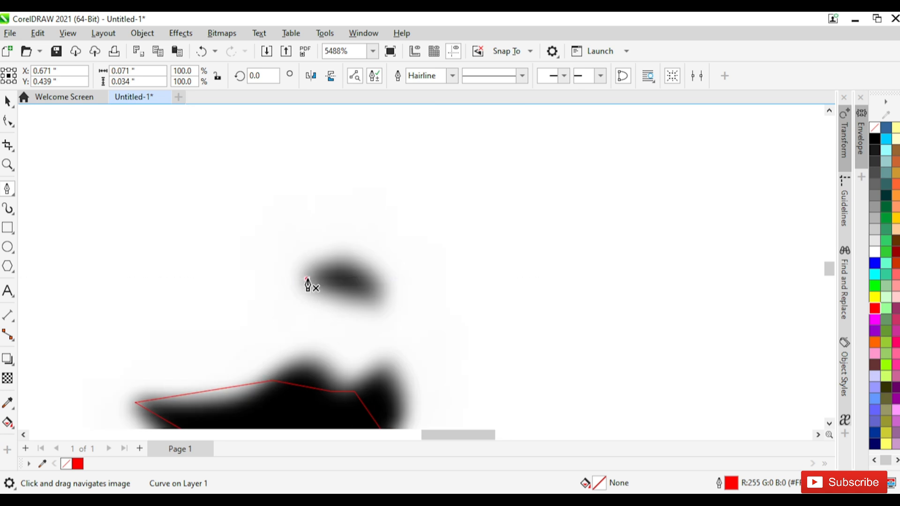
left_click(307, 279)
left_click(383, 299)
left_click(308, 280)
left_click(453, 76)
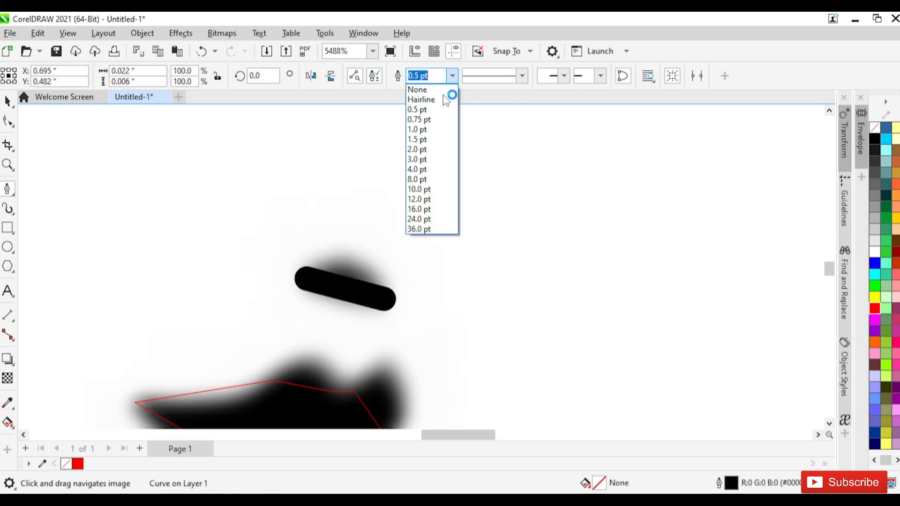
left_click(427, 97)
Convert the lips' upper segment from the pointed mouth corner into a curve and bend it along the upper lip with the Shape tool.
left_click(8, 121)
left_click_drag(285, 355, 338, 224)
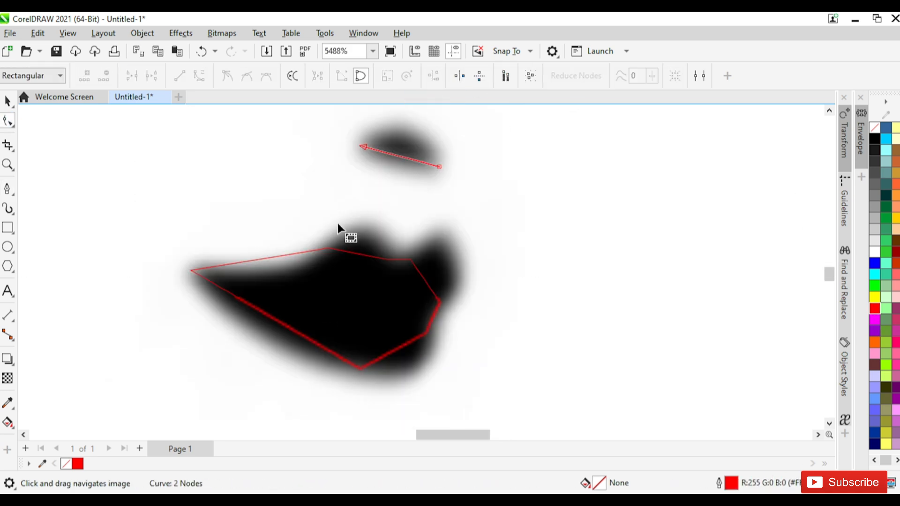
scroll(244, 304, "up", 3)
left_click(175, 255)
left_click(185, 263)
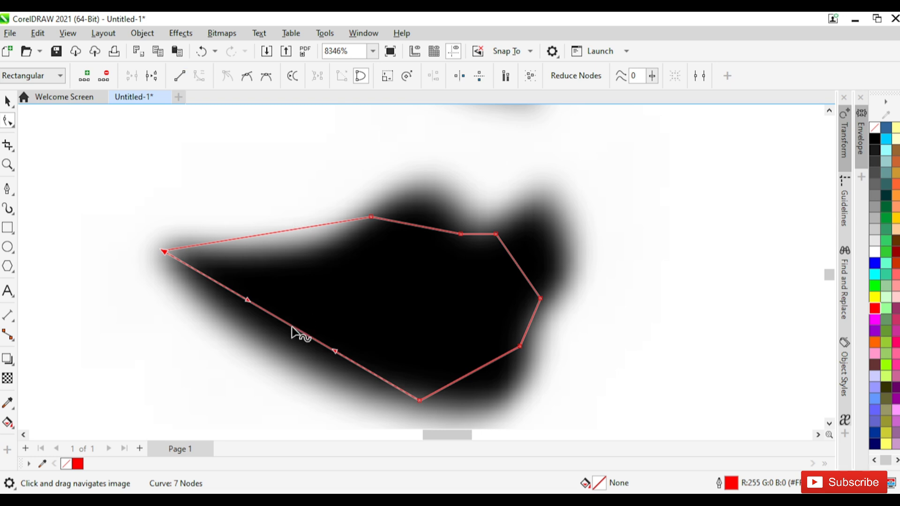
left_click(371, 217)
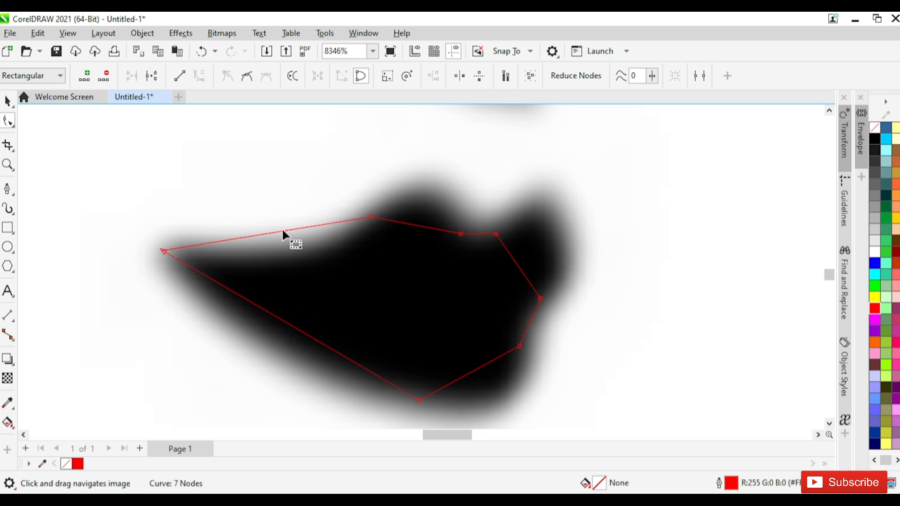
left_click_drag(283, 238, 298, 269)
Convert the next upper lip segment into a curve and bend it up over the lip's first peak.
scroll(388, 253, "up", 2)
left_click_drag(387, 253, 412, 246)
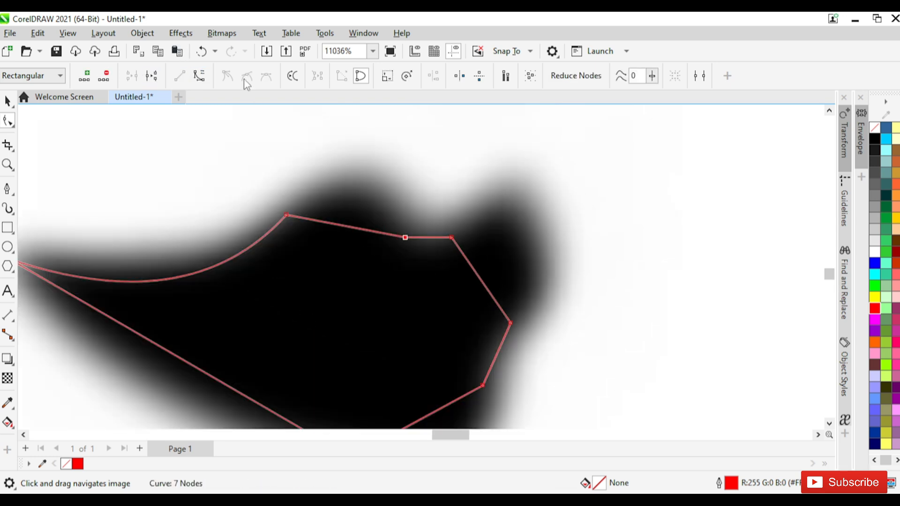
left_click_drag(345, 226, 354, 176)
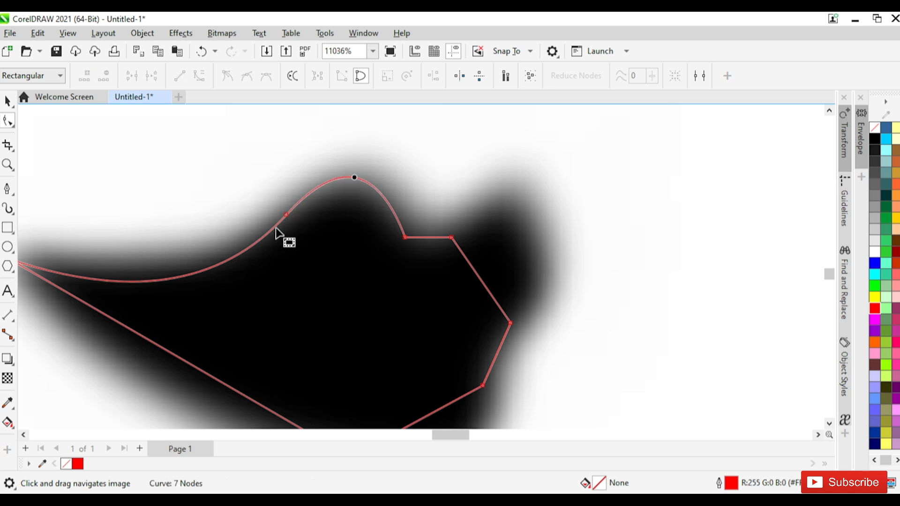
Bend the upper lip's segments into the dip and over the second peak, and pull the second peak's handle outward to fit.
scroll(227, 225, "down", 1)
scroll(227, 225, "up", 2)
left_click(276, 220)
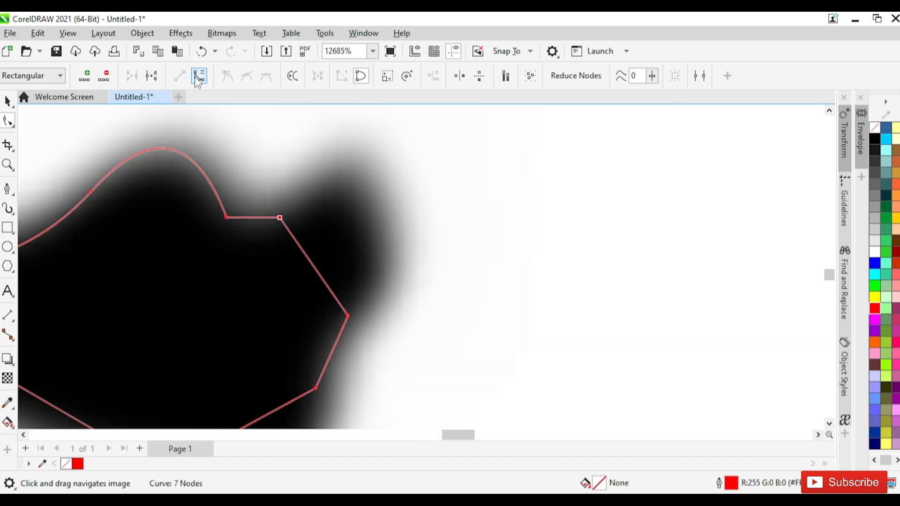
left_click_drag(254, 228, 358, 185)
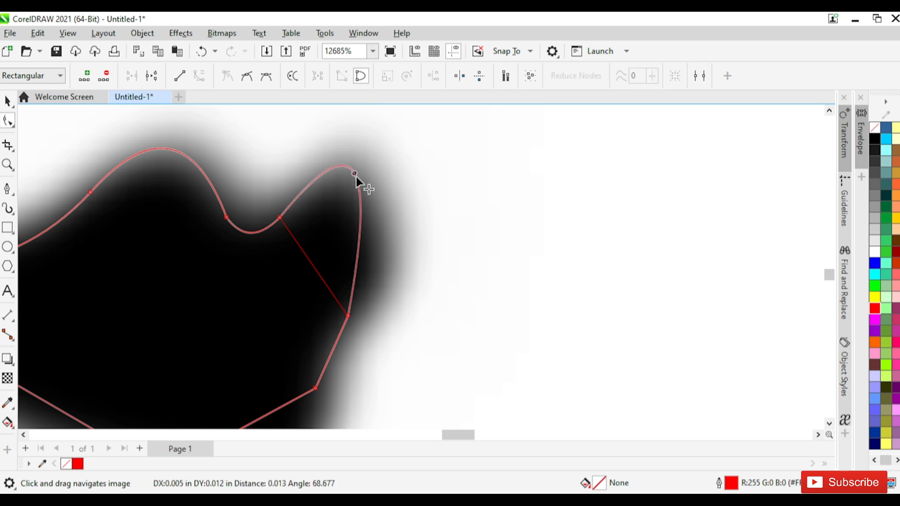
scroll(458, 203, "down", 2)
scroll(458, 278, "up", 1)
left_click(439, 284)
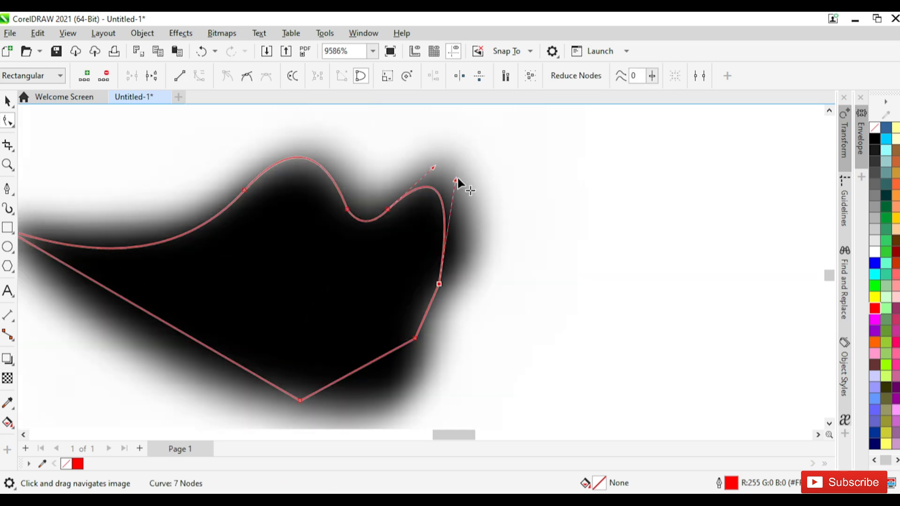
left_click_drag(456, 180, 477, 183)
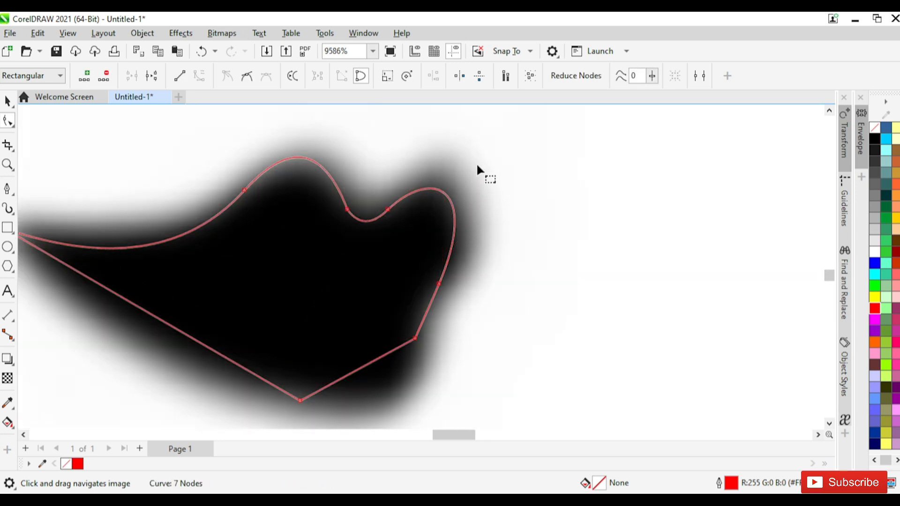
Smooth the upper lip's dip by adding a node just outside each of its two nodes and deleting the original nodes.
scroll(361, 218, "up", 1)
double_click(413, 199)
double_click(332, 192)
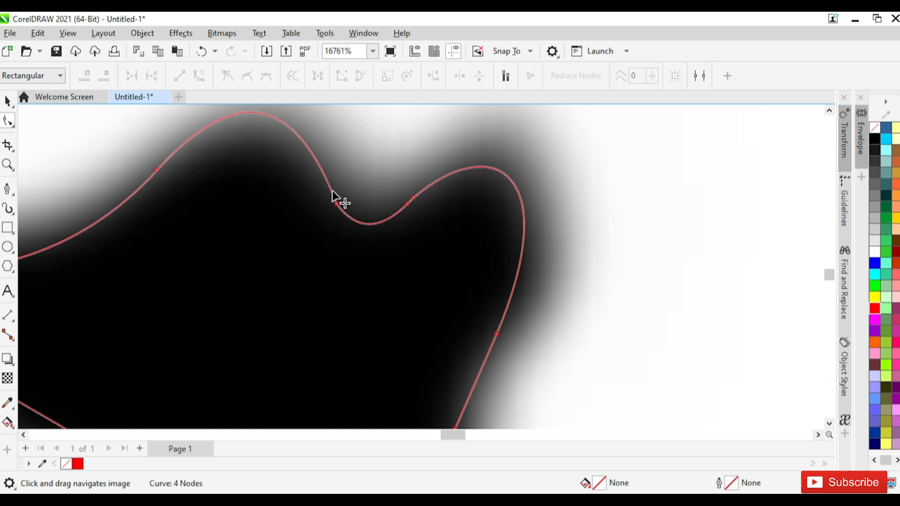
left_click_drag(357, 210, 424, 236)
key("Delete")
scroll(415, 221, "down", 1)
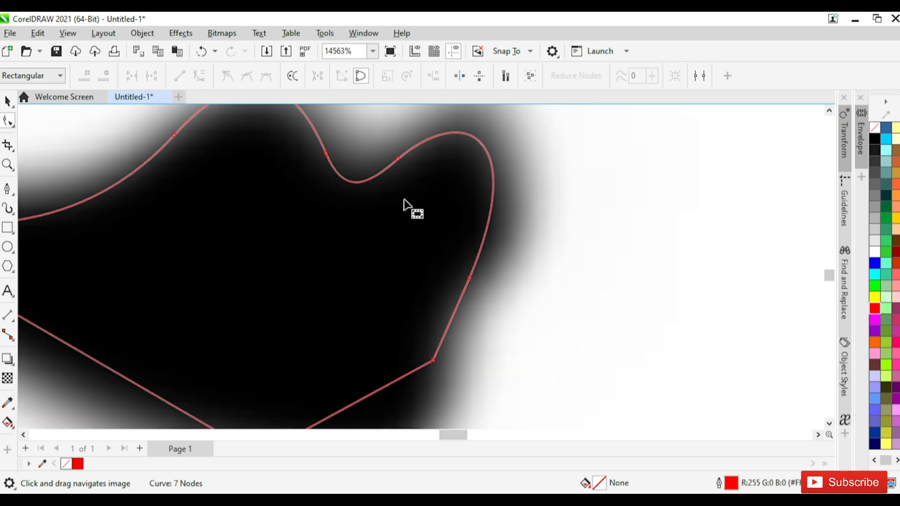
Bend the short segment below the second lip peak inward, adding a node just above its upper joint and deleting the original joint node.
left_click(375, 183)
scroll(397, 200, "down", 1)
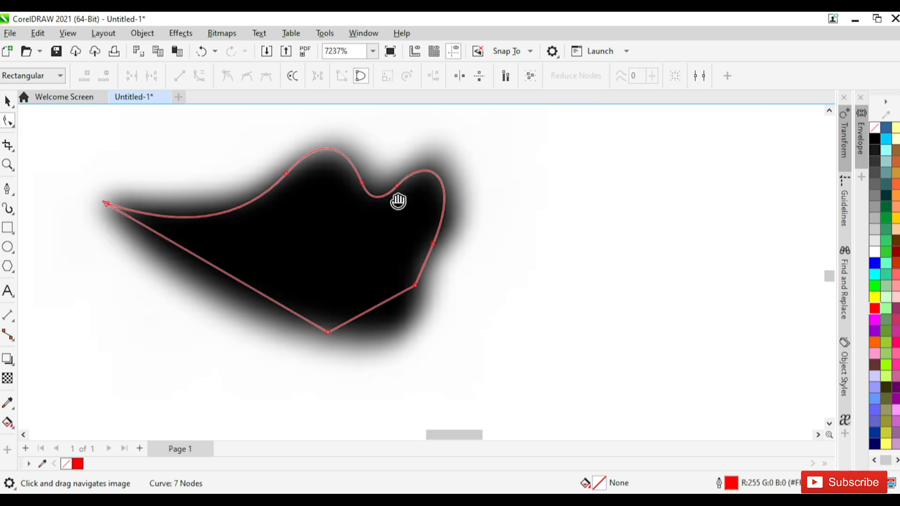
scroll(442, 207, "up", 1)
scroll(482, 249, "down", 1)
scroll(330, 187, "up", 1)
left_click_drag(482, 286, 525, 256)
scroll(501, 279, "up", 1)
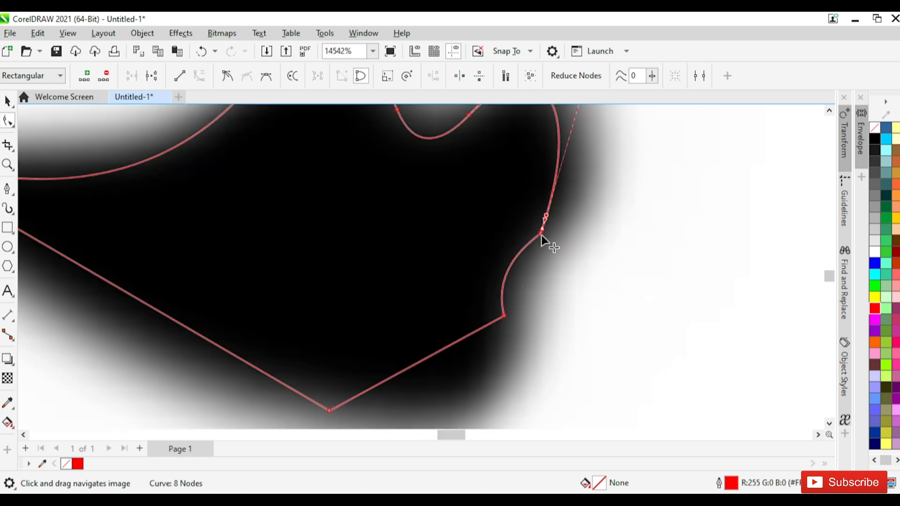
double_click(542, 235)
left_click(502, 315)
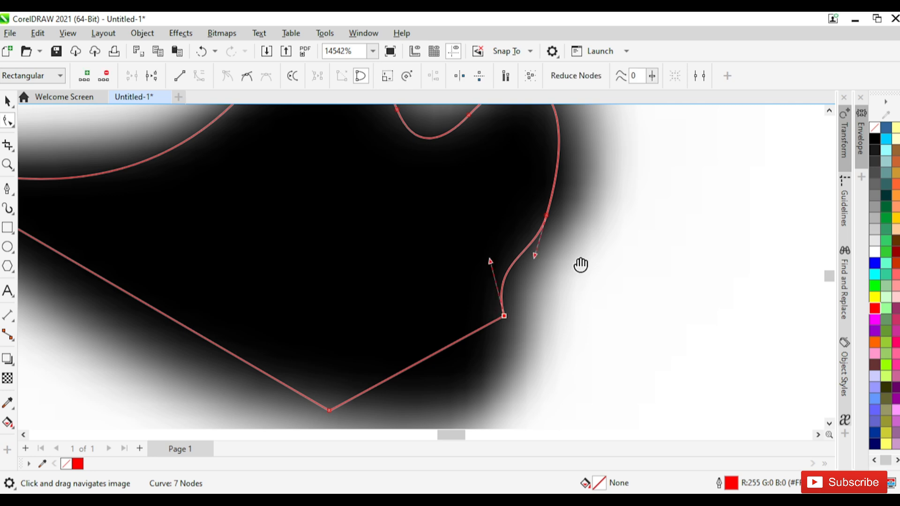
Convert the lips' two lower segments into curves and bend them along the lower lip's edge back to the pointed mouth corner.
left_click_drag(581, 264, 611, 213)
left_click(457, 304)
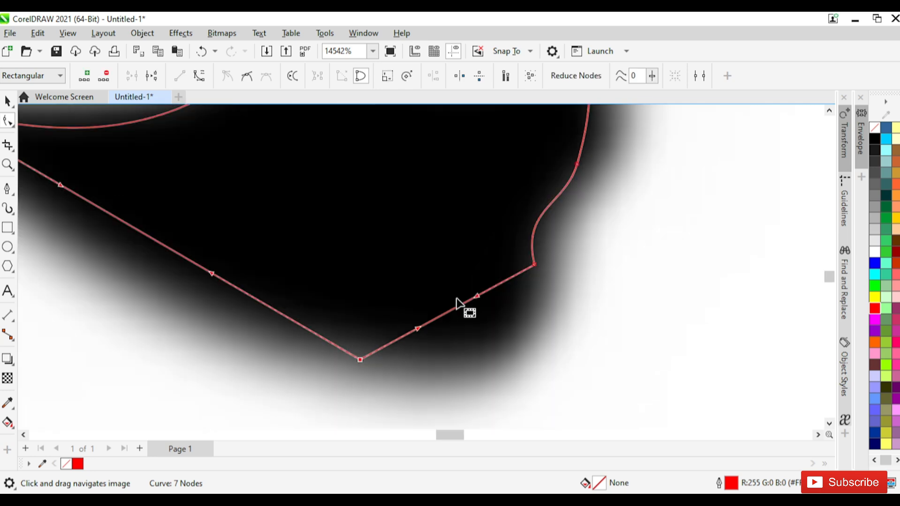
left_click(469, 323)
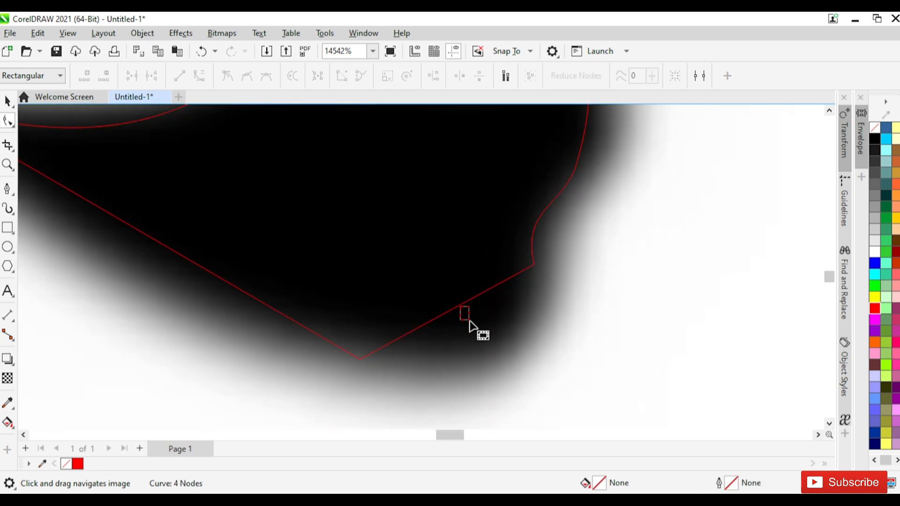
left_click(445, 310)
mouse_move(356, 367)
left_mouse_down()
mouse_move(453, 323)
mouse_move(475, 351)
left_mouse_up()
scroll(445, 302, "down", 1)
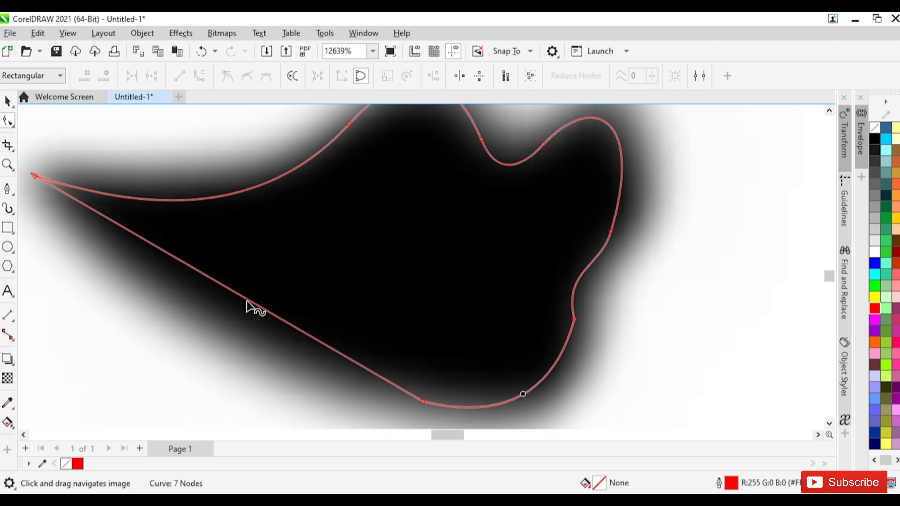
left_click_drag(247, 303, 332, 307)
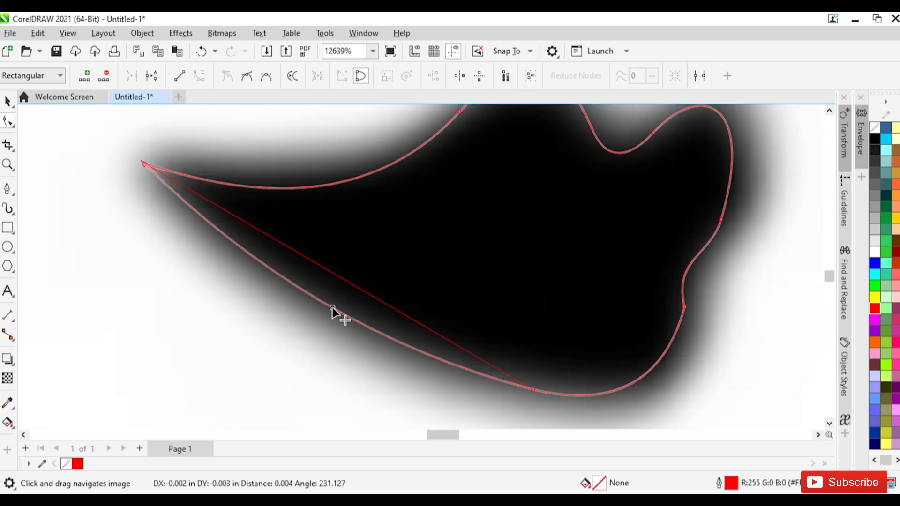
Add a node to the lips outline just below the corner node on the lower lip's blunt end.
scroll(601, 286, "up", 2)
double_click(524, 329)
key("Delete")
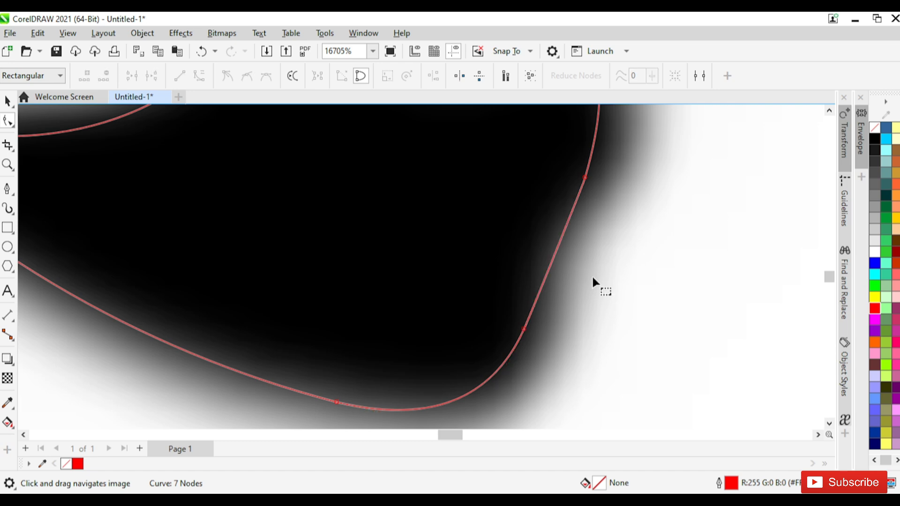
left_click(585, 178)
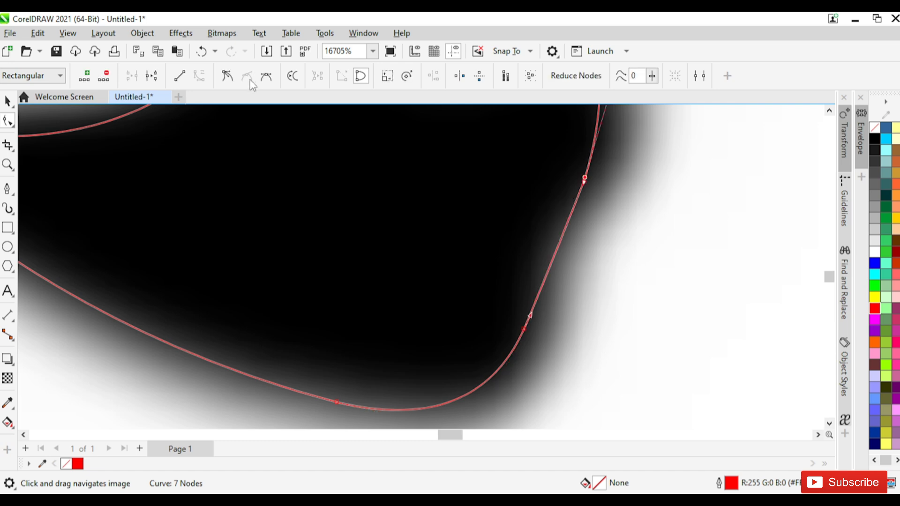
key("ctrl+z")
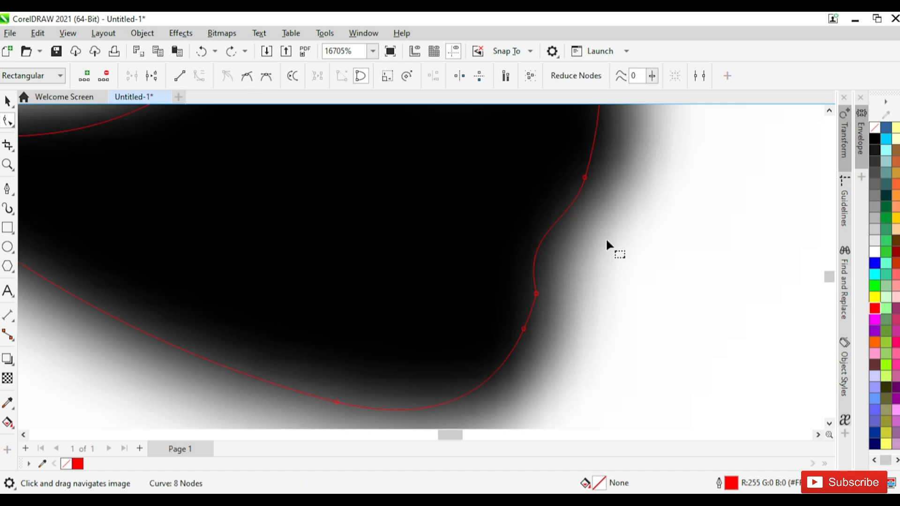
Smooth the lower lip's blunt corner by adding a node just above it and deleting the original corner node.
mouse_move(556, 221)
left_mouse_down()
mouse_move(574, 226)
mouse_move(556, 221)
left_mouse_up()
scroll(539, 306, "up", 2)
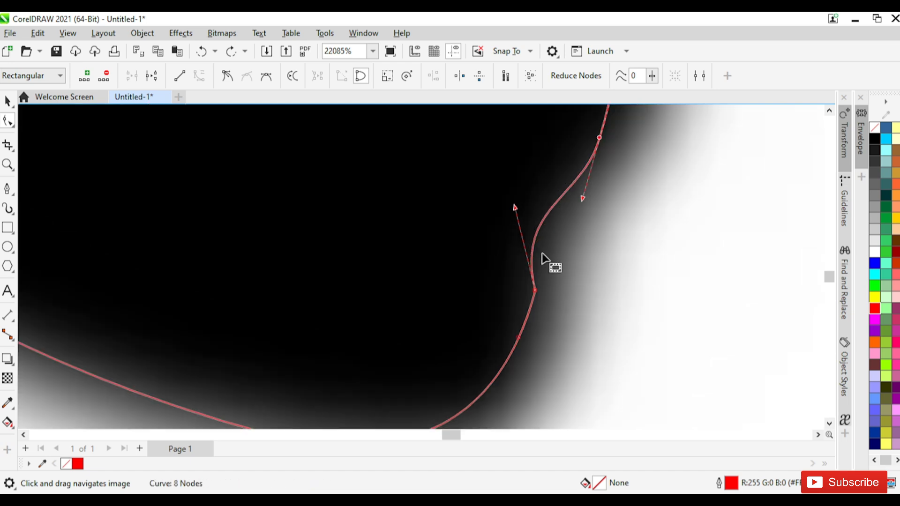
double_click(532, 248)
double_click(535, 290)
Convert the nose shape's segments into curves and bend the upper one into an arch over the nostril shadow.
scroll(588, 281, "down", 7)
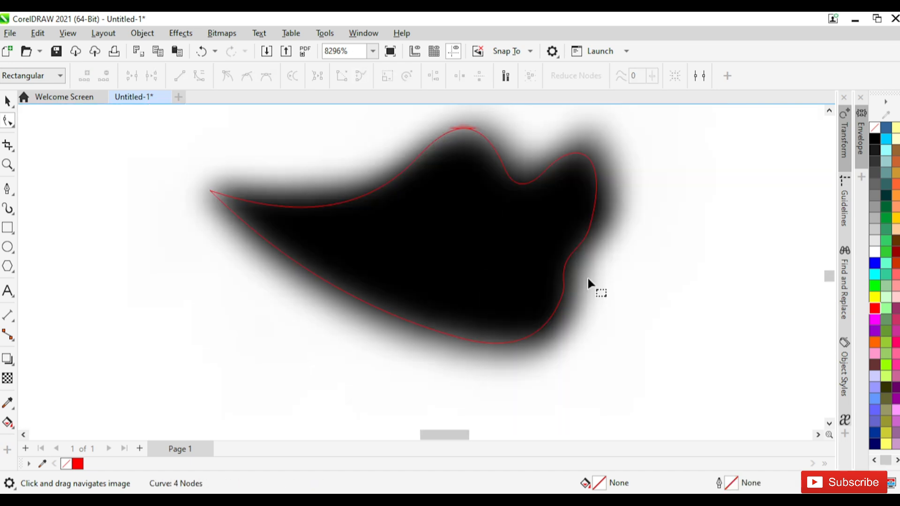
scroll(587, 276, "down", 10)
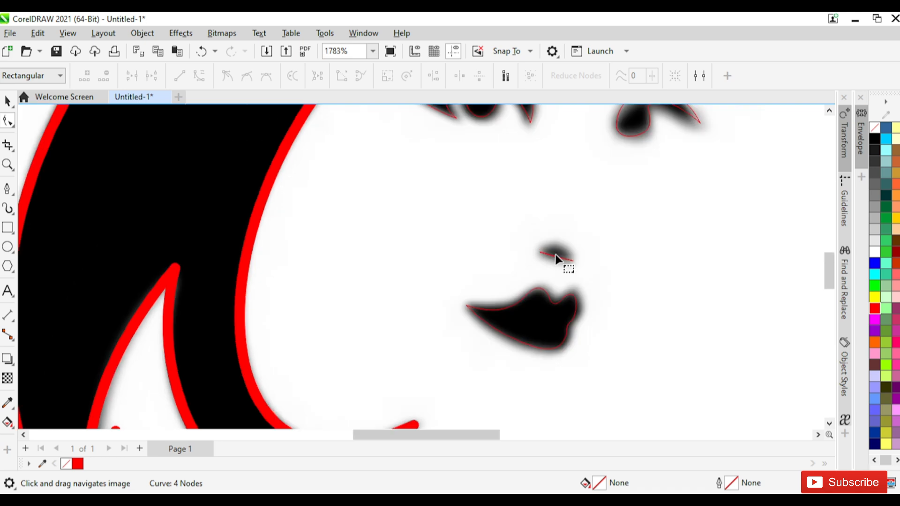
scroll(556, 257, "up", 10)
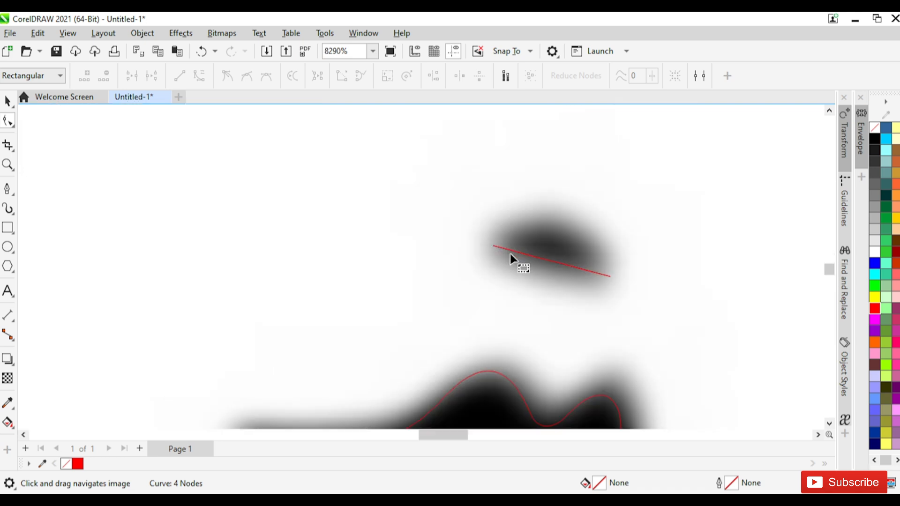
left_click(510, 254)
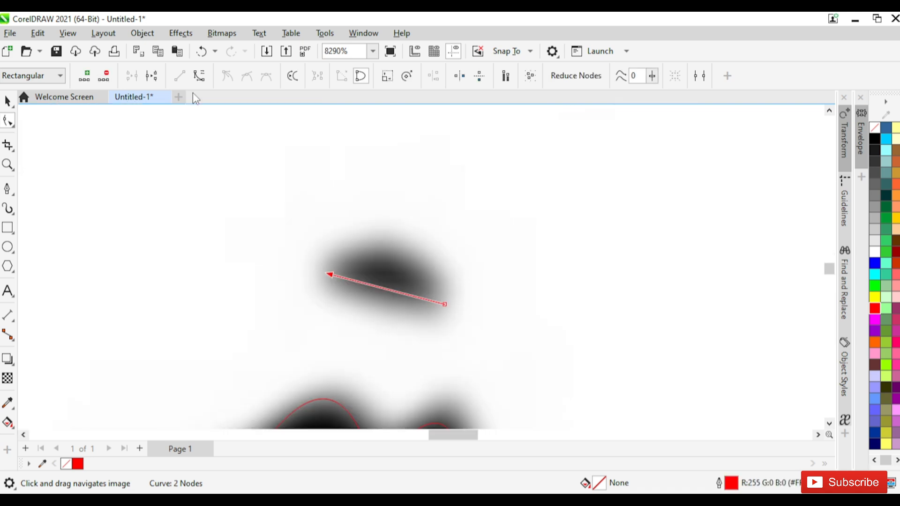
left_click(388, 288)
scroll(406, 291, "up", 1)
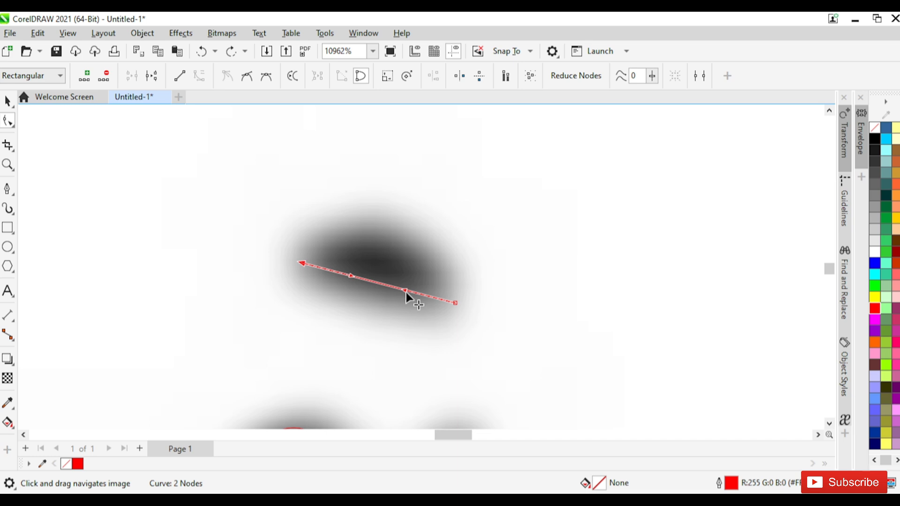
left_click_drag(406, 292, 428, 239)
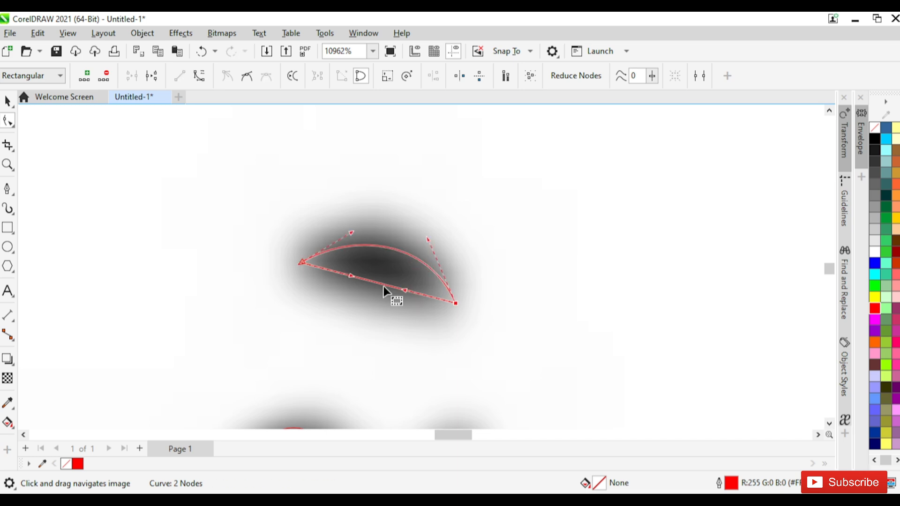
scroll(429, 220, "down", 1)
left_click(428, 223)
Move the traced outlines off the page beside the blurry bitmap and select all of them.
scroll(428, 222, "down", 5)
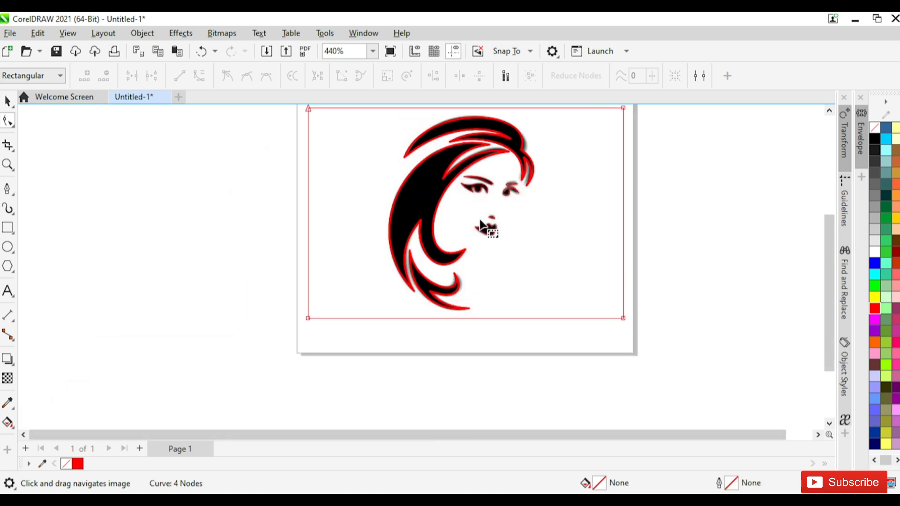
left_click_drag(486, 227, 274, 240)
left_click(8, 101)
left_click(252, 213)
key("ctrl+a")
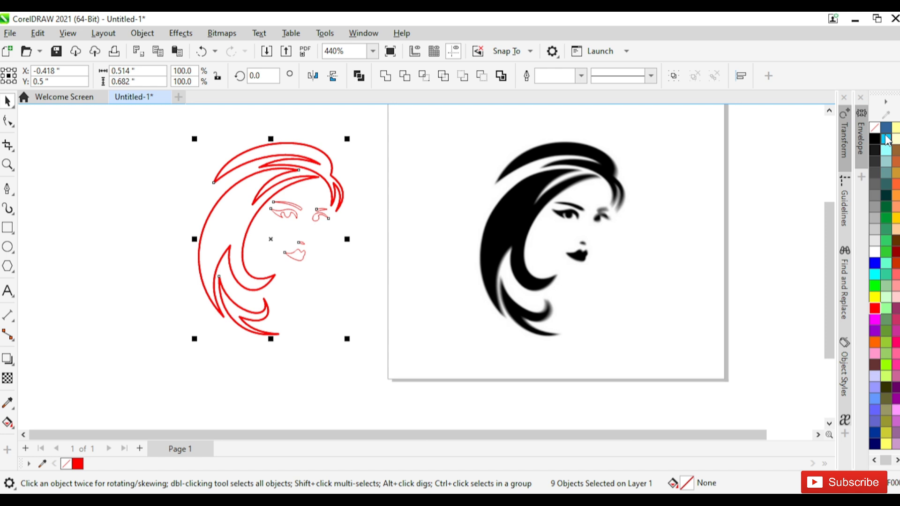
Fill the selected outlines with black and set their outline width to None.
left_click(875, 139)
scroll(319, 379, "up", 1)
left_click(581, 75)
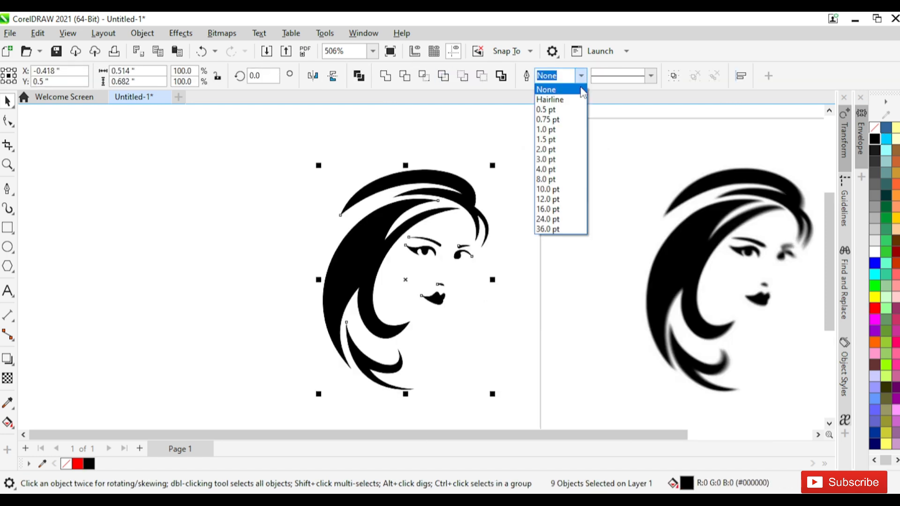
left_click(581, 90)
left_click(521, 138)
scroll(471, 197, "up", 2)
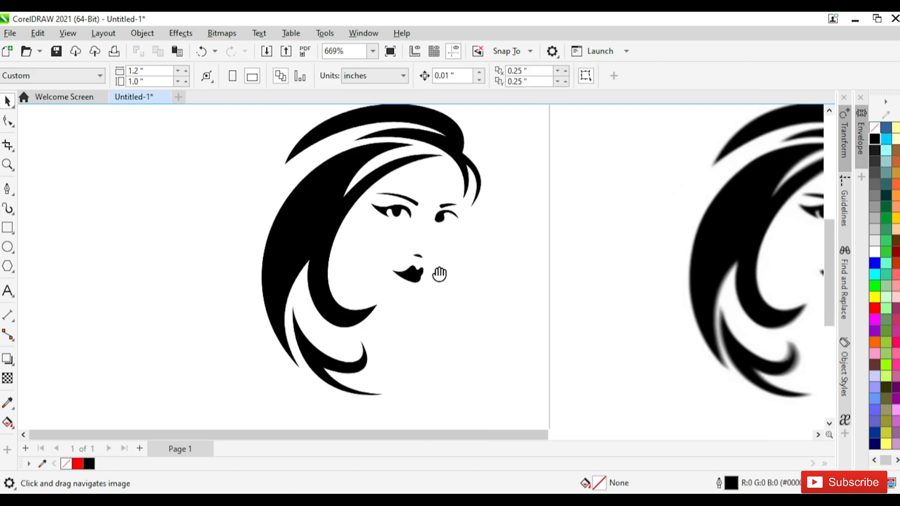
scroll(359, 262, "down", 2)
scroll(346, 267, "down", 1)
left_click_drag(108, 159, 260, 365)
left_click_drag(200, 267, 651, 258)
key("ctrl+z")
Select the whole black vector face and move it horizontally to the opposite side of the blurry bitmap.
left_click_drag(141, 136, 282, 370)
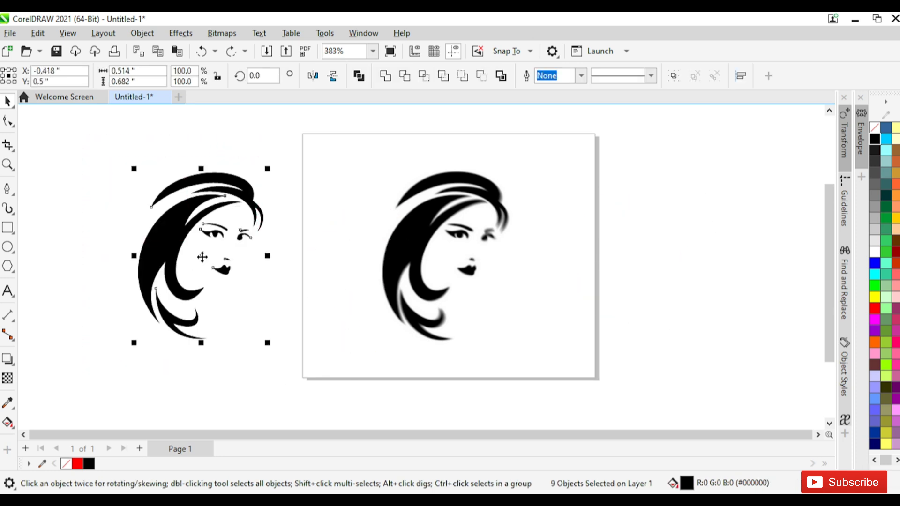
left_click_drag(202, 257, 609, 258)
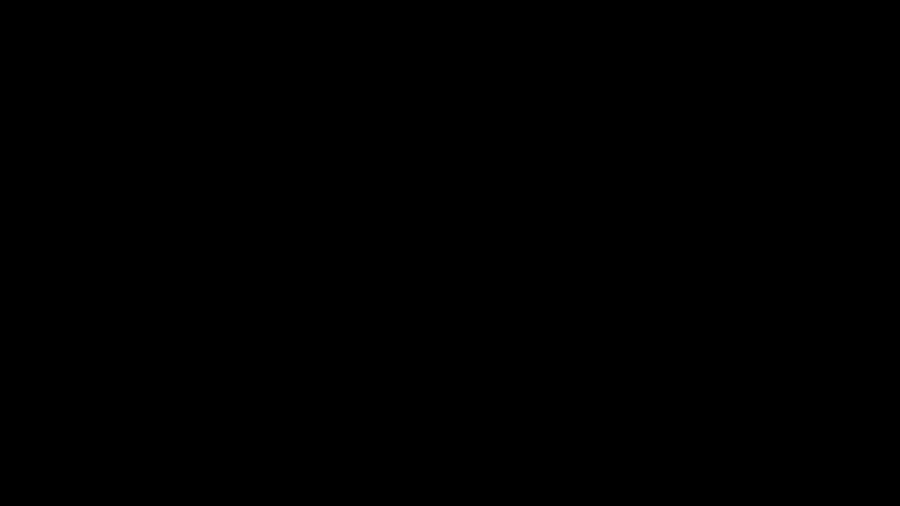